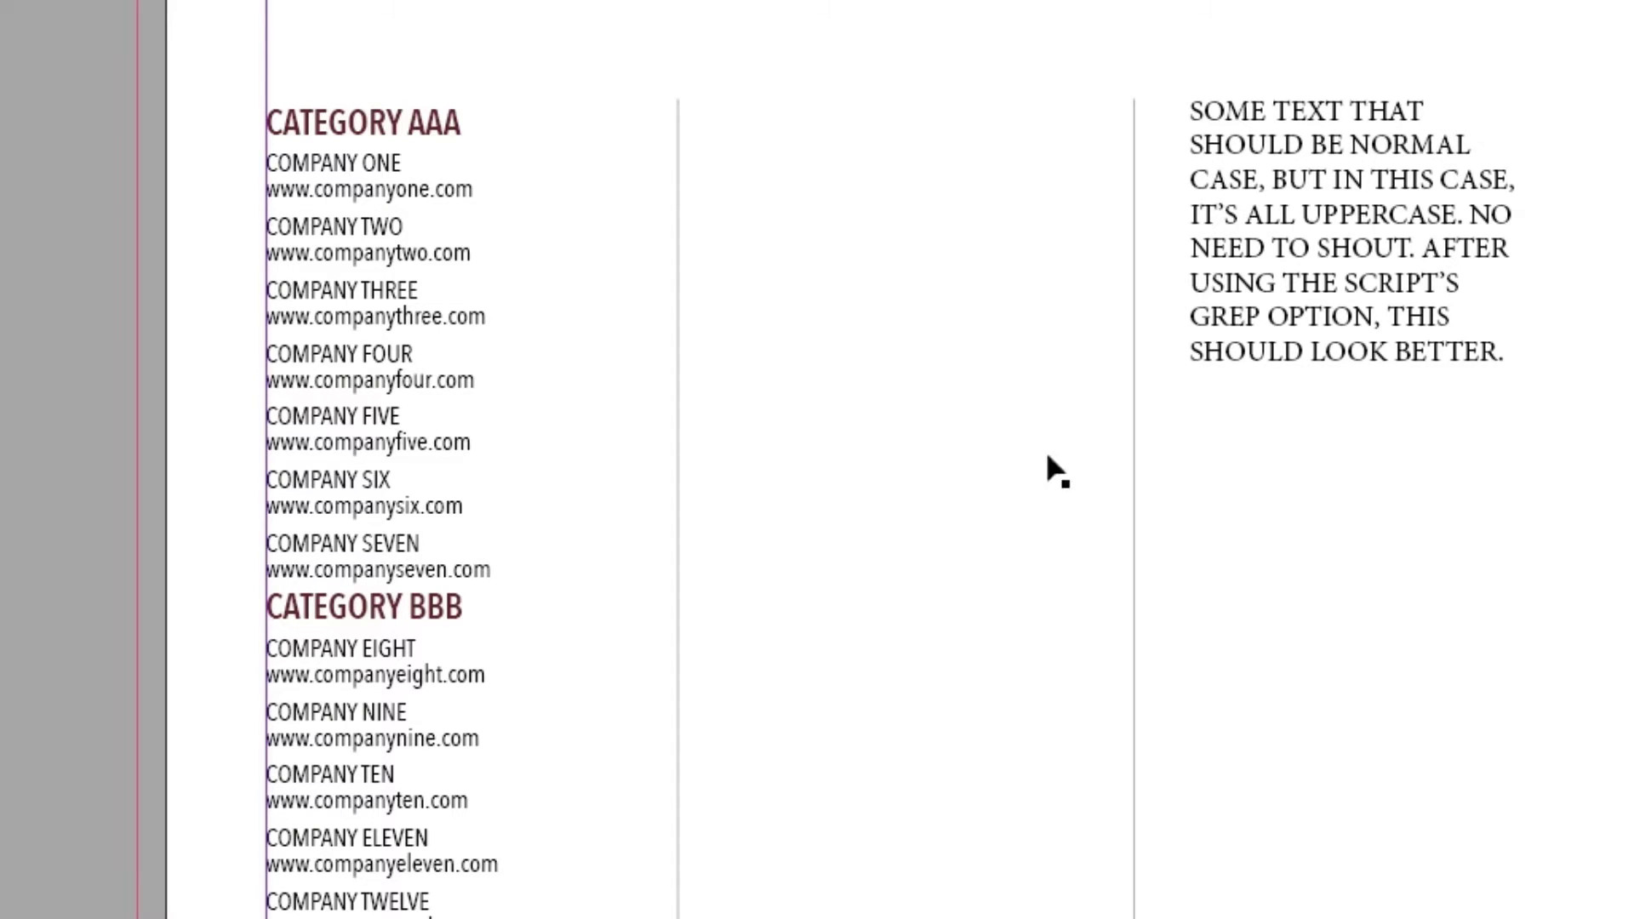
- Select the whole company list in the left frame and paste it unformatted into the middle column
{"action": "double_click", "coordinate": [559, 354]}
{"action": "key", "text": "ctrl+a"}
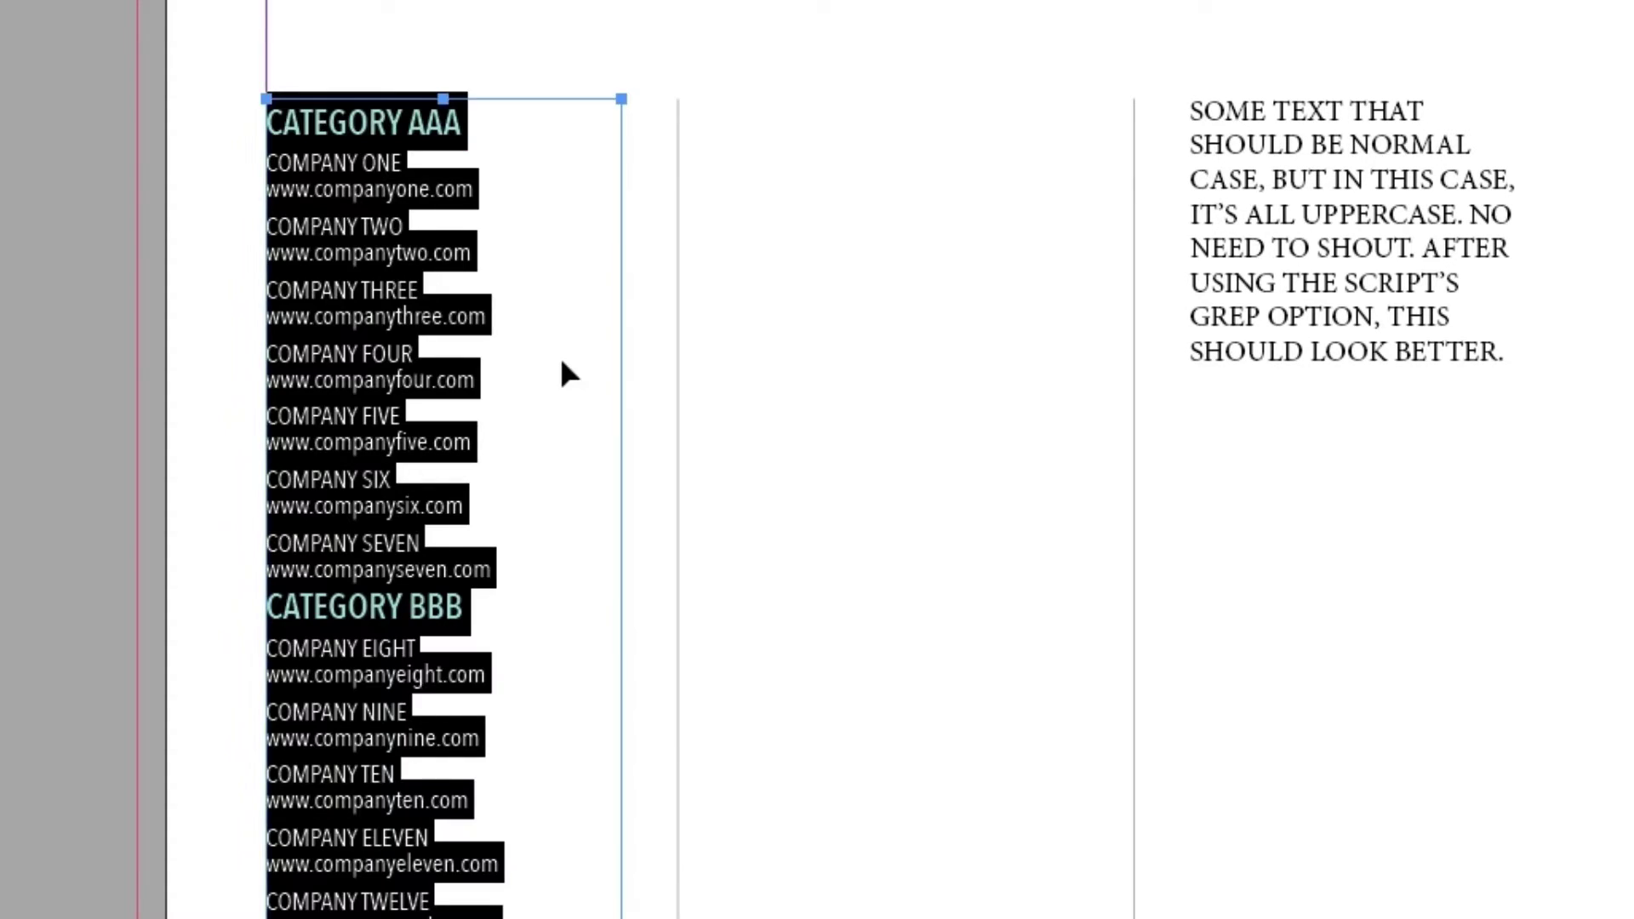
{"action": "left_click", "coordinate": [861, 190]}
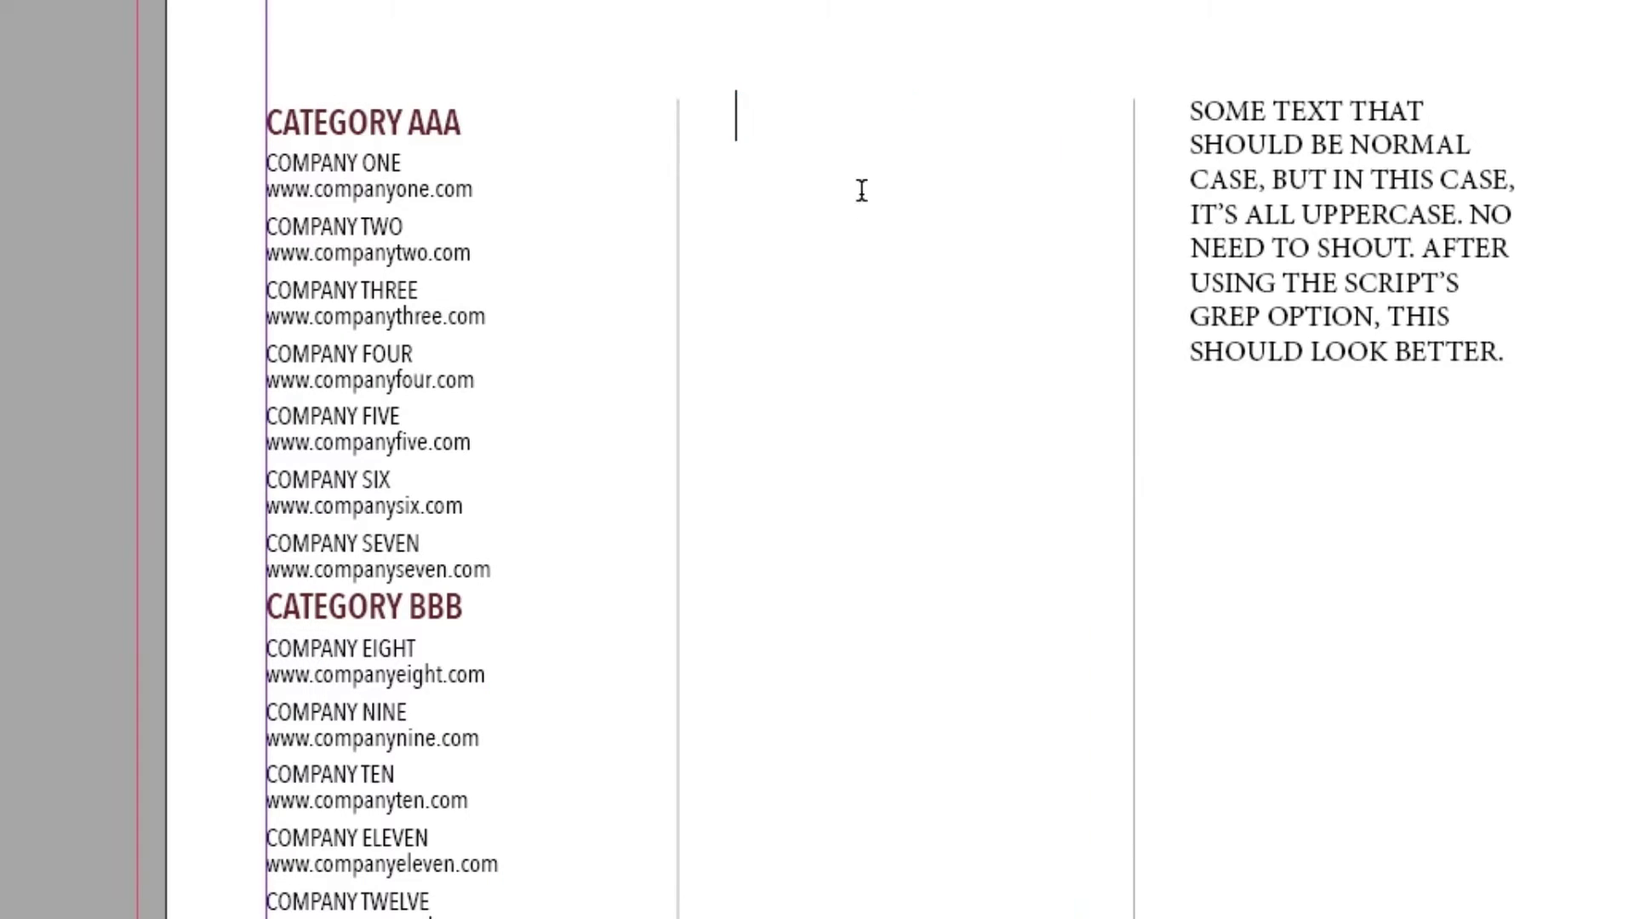
{"action": "right_click", "coordinate": [861, 190]}
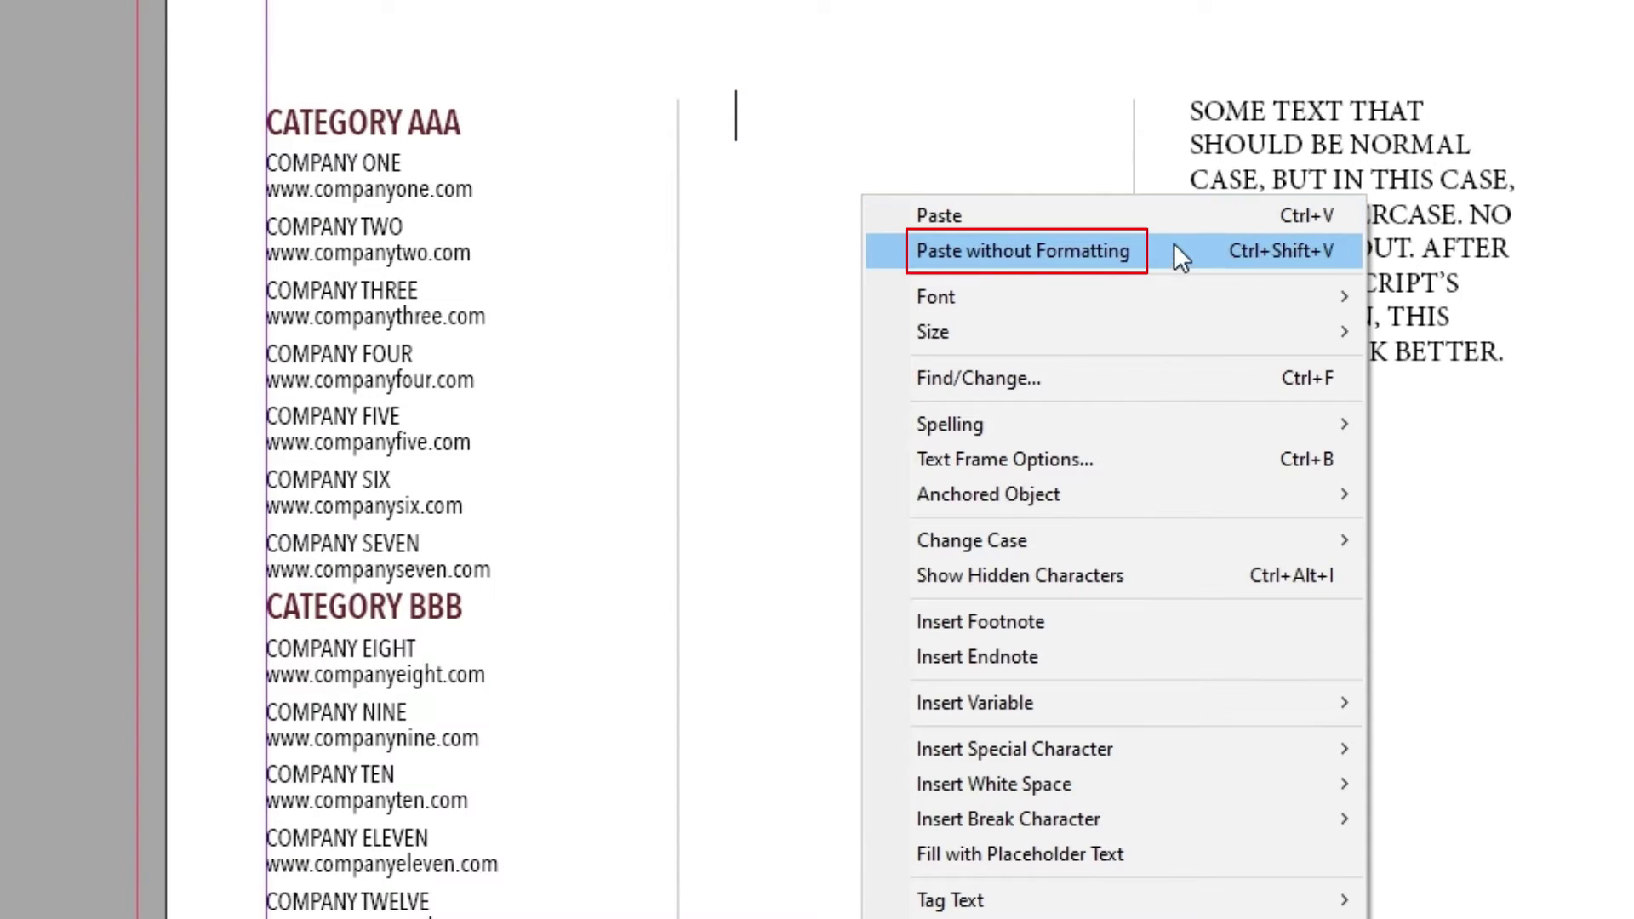
{"action": "left_click", "coordinate": [1023, 251]}
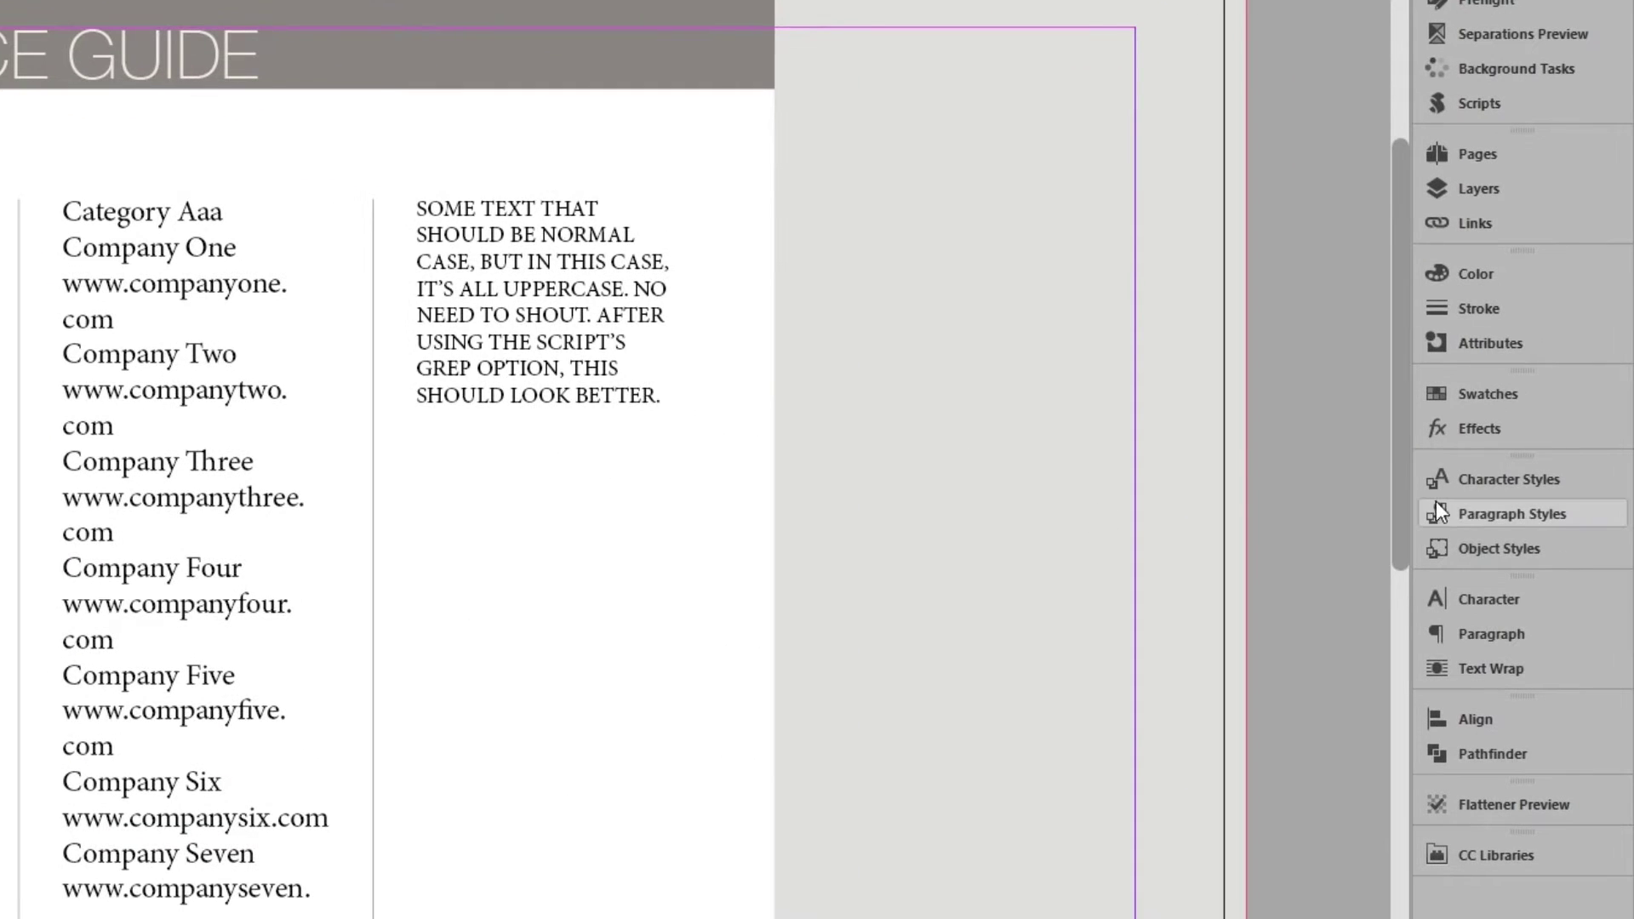
- Confirm the Category paragraph style's Case is All Caps, then undo the middle-column paste
{"action": "left_click", "coordinate": [1487, 513]}
{"action": "right_click", "coordinate": [1171, 555]}
{"action": "left_click", "coordinate": [1222, 579]}
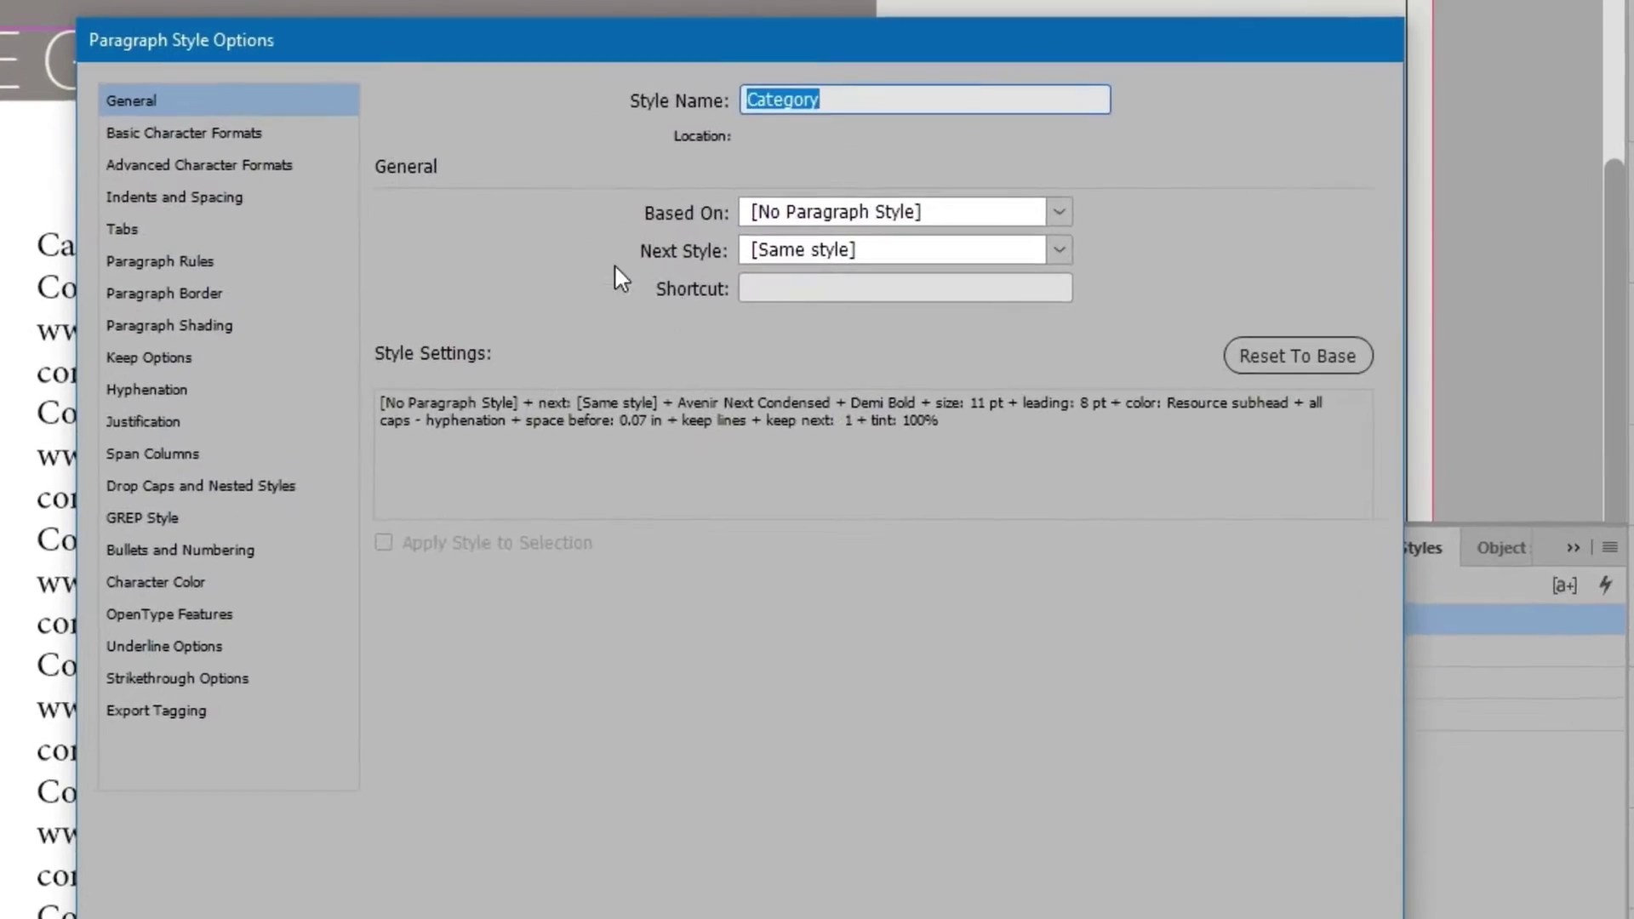
{"action": "left_click", "coordinate": [204, 178]}
{"action": "left_click", "coordinate": [847, 527]}
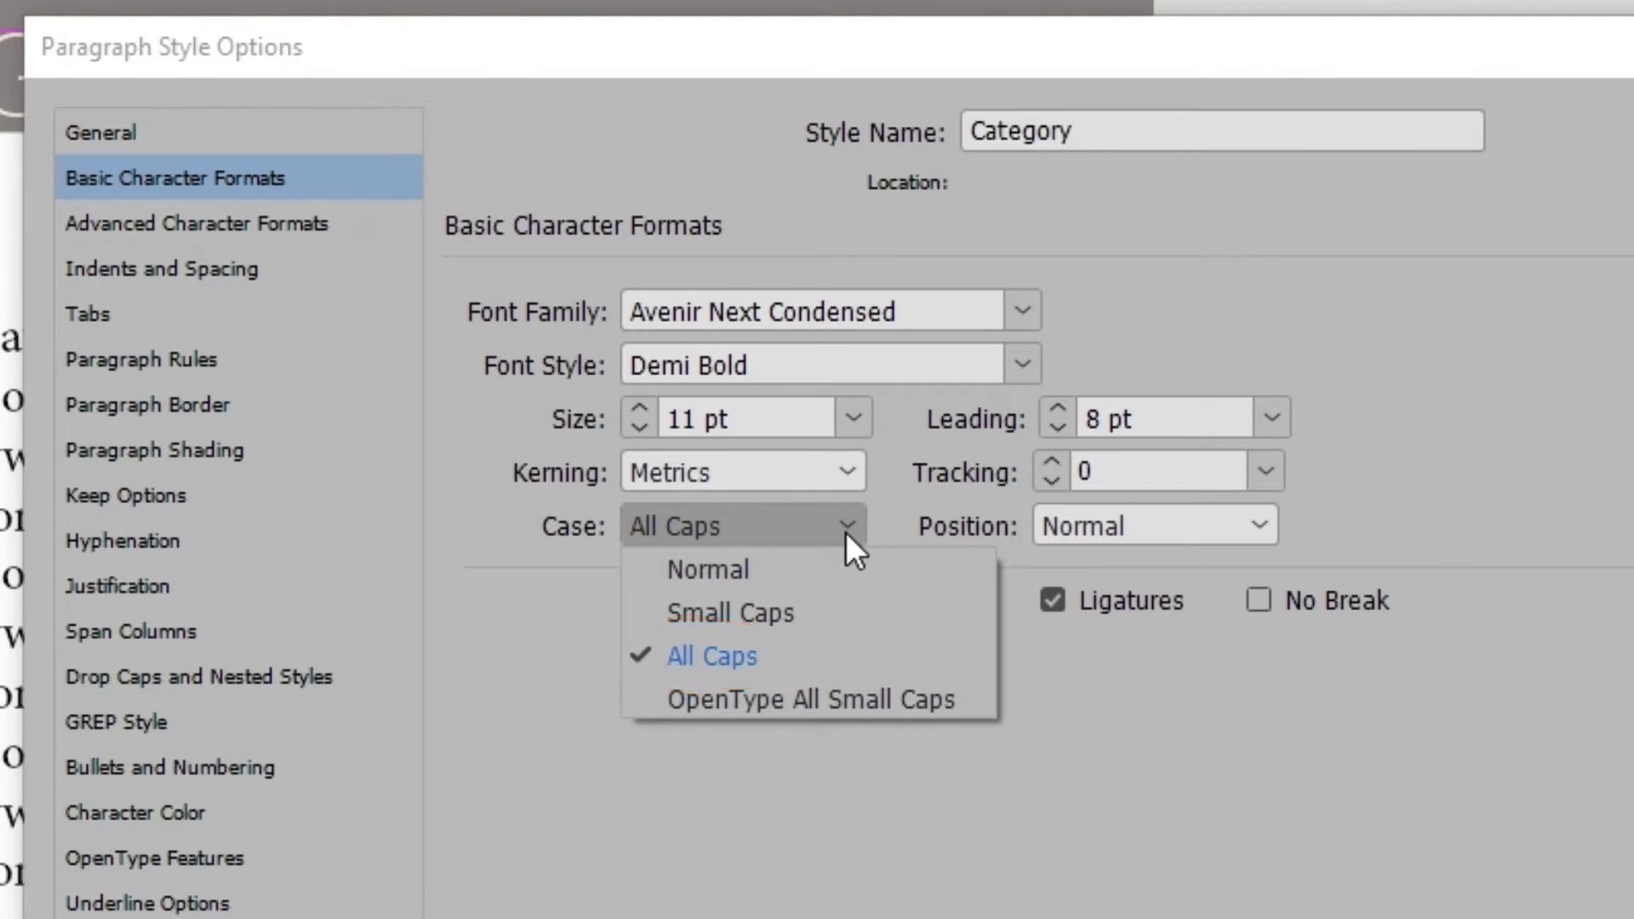
{"action": "left_click", "coordinate": [846, 533]}
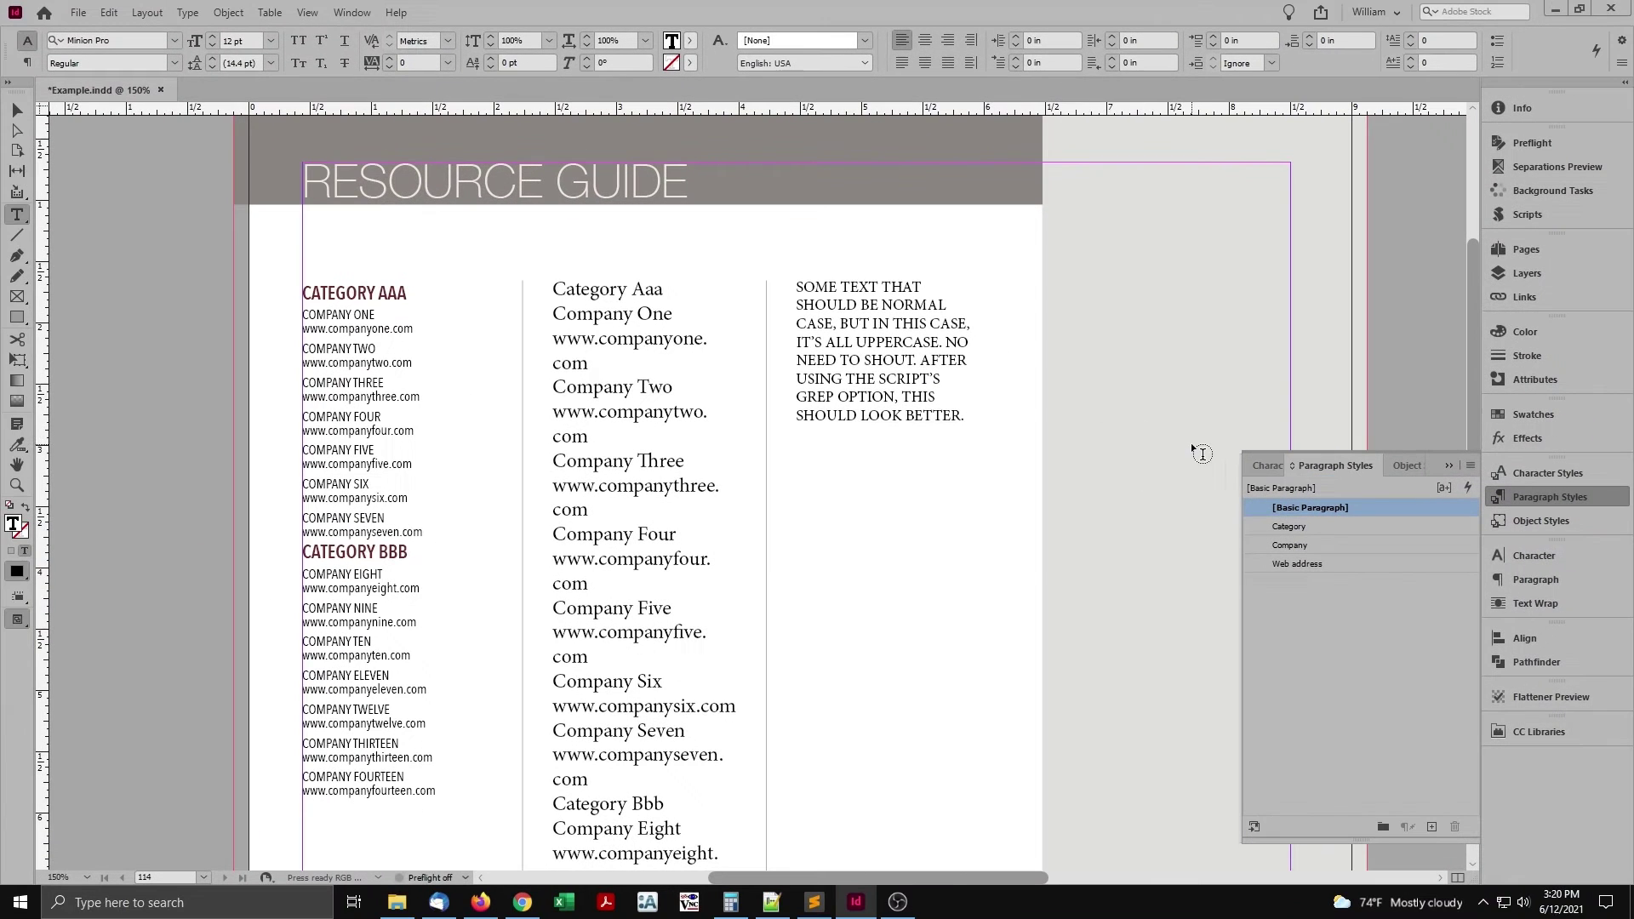
{"action": "left_click", "coordinate": [1542, 500]}
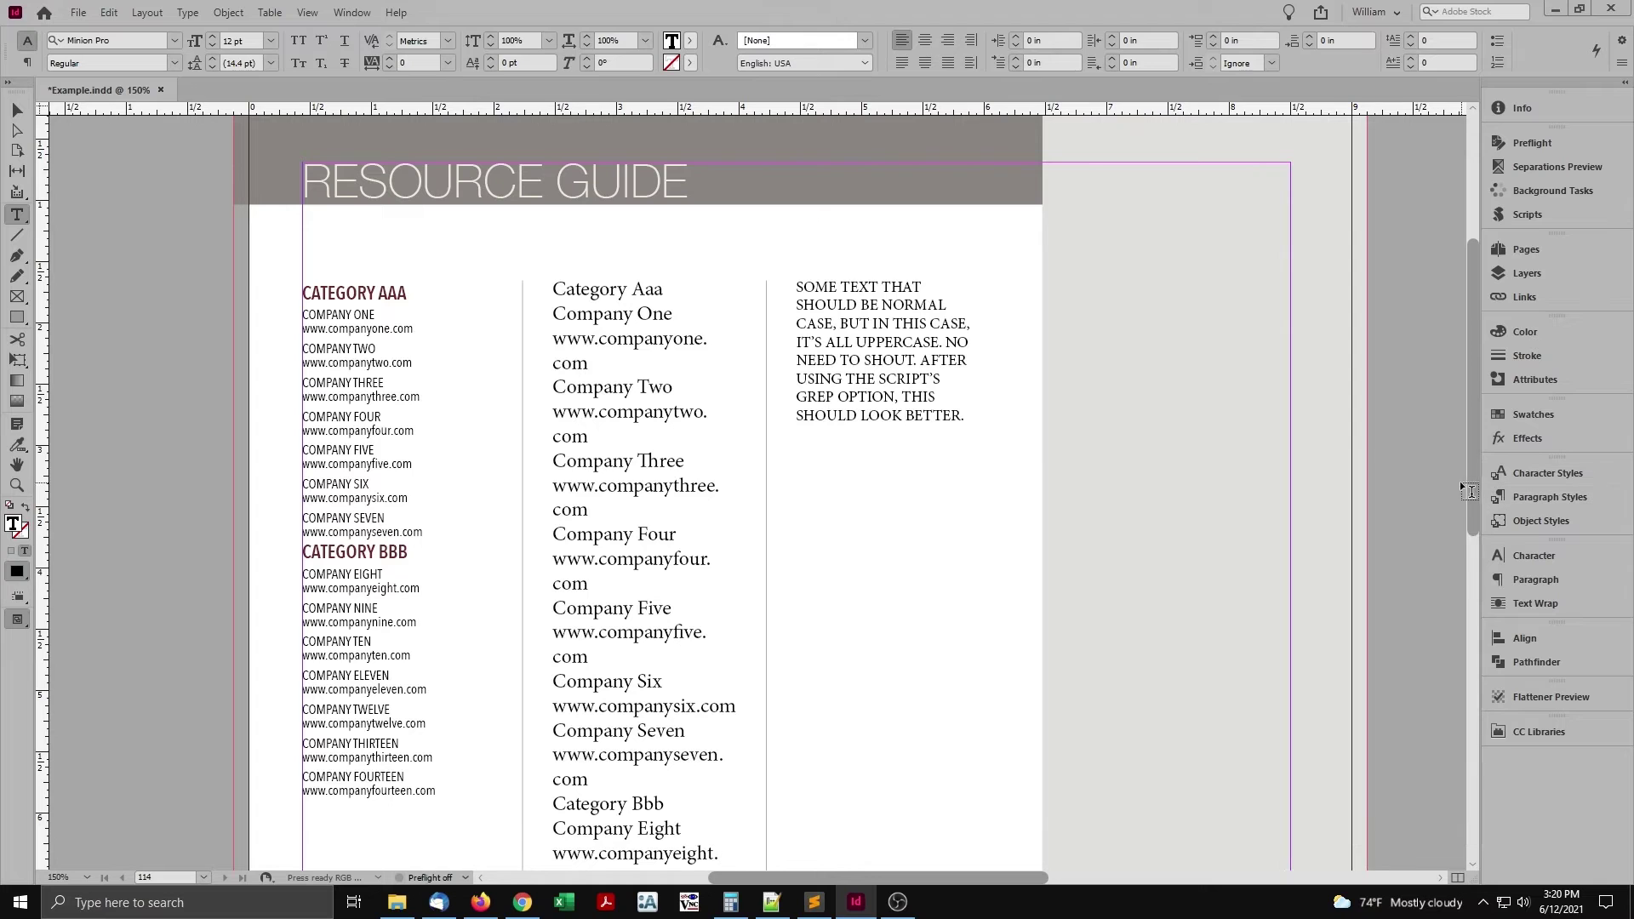
{"action": "key", "text": "ctrl+z"}
{"action": "key", "text": "ctrl+z"}
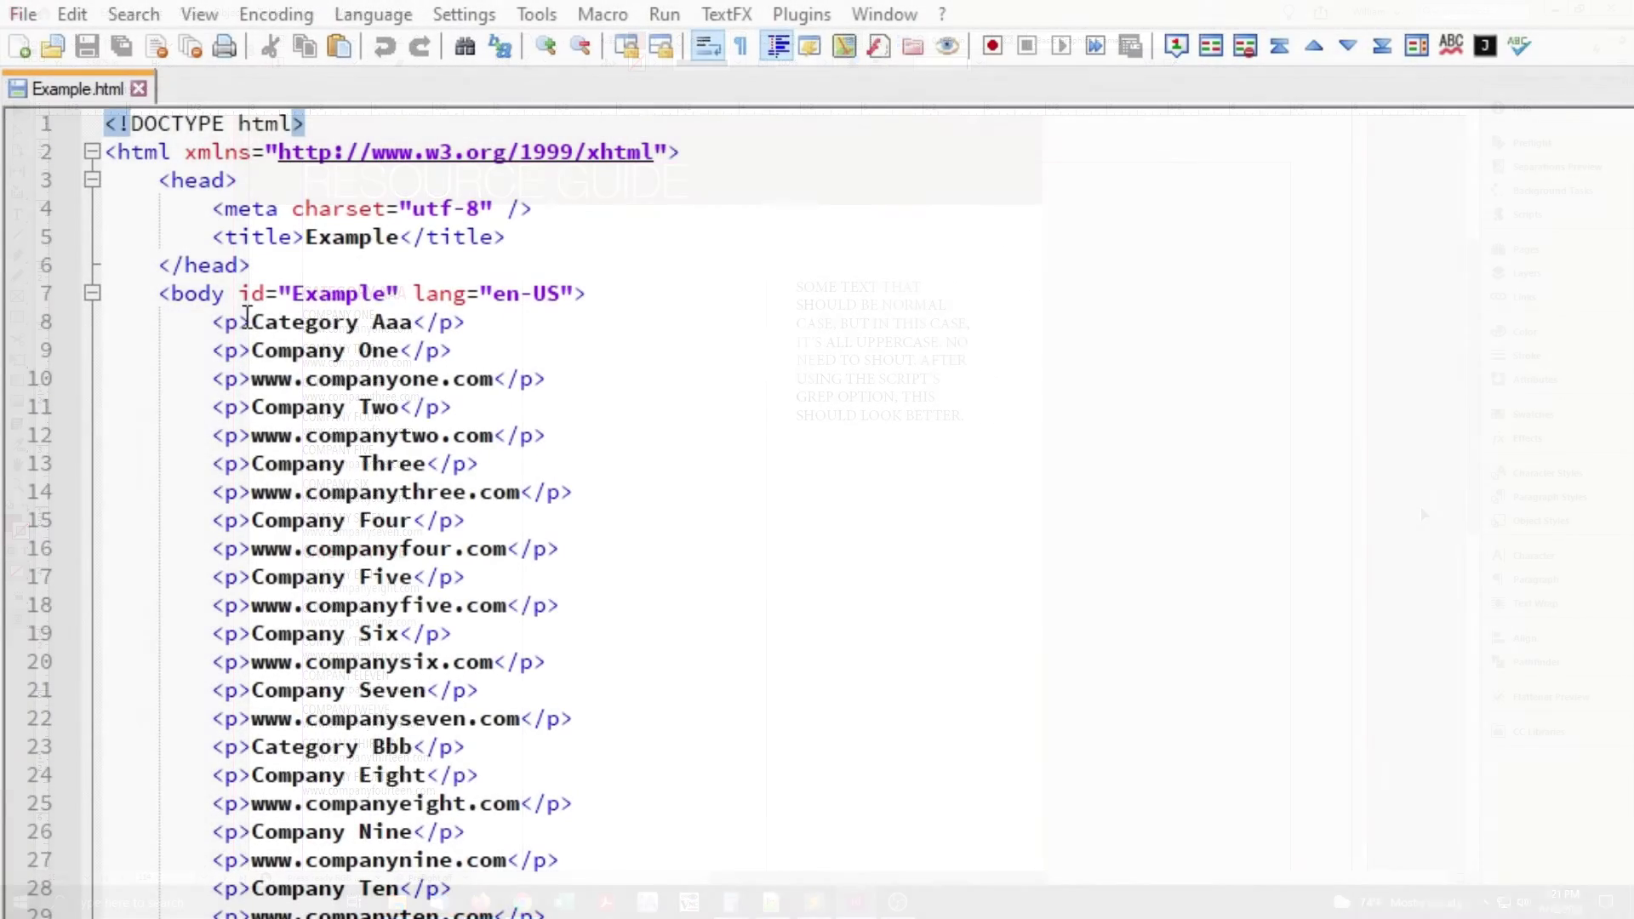
- Add style="text-transform: uppercase;" inside the Category Aaa <p> tag on line 8
{"action": "left_click", "coordinate": [245, 321]}
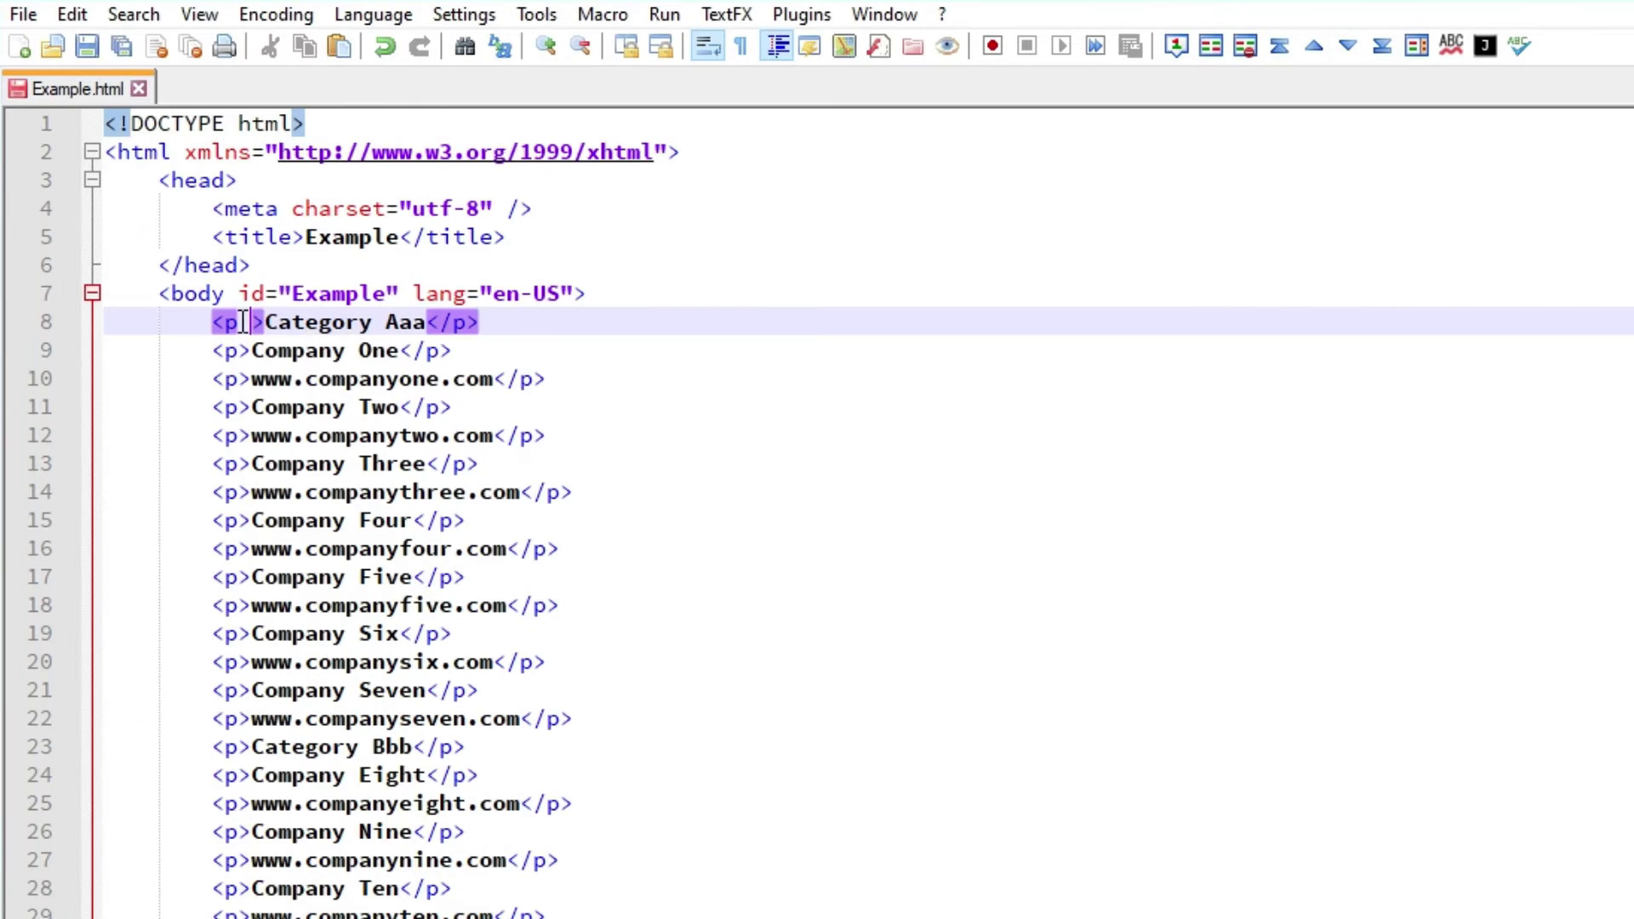
{"action": "type", "text": "style"}
{"action": "key", "text": "Return"}
{"action": "type", "text": "=\"text"}
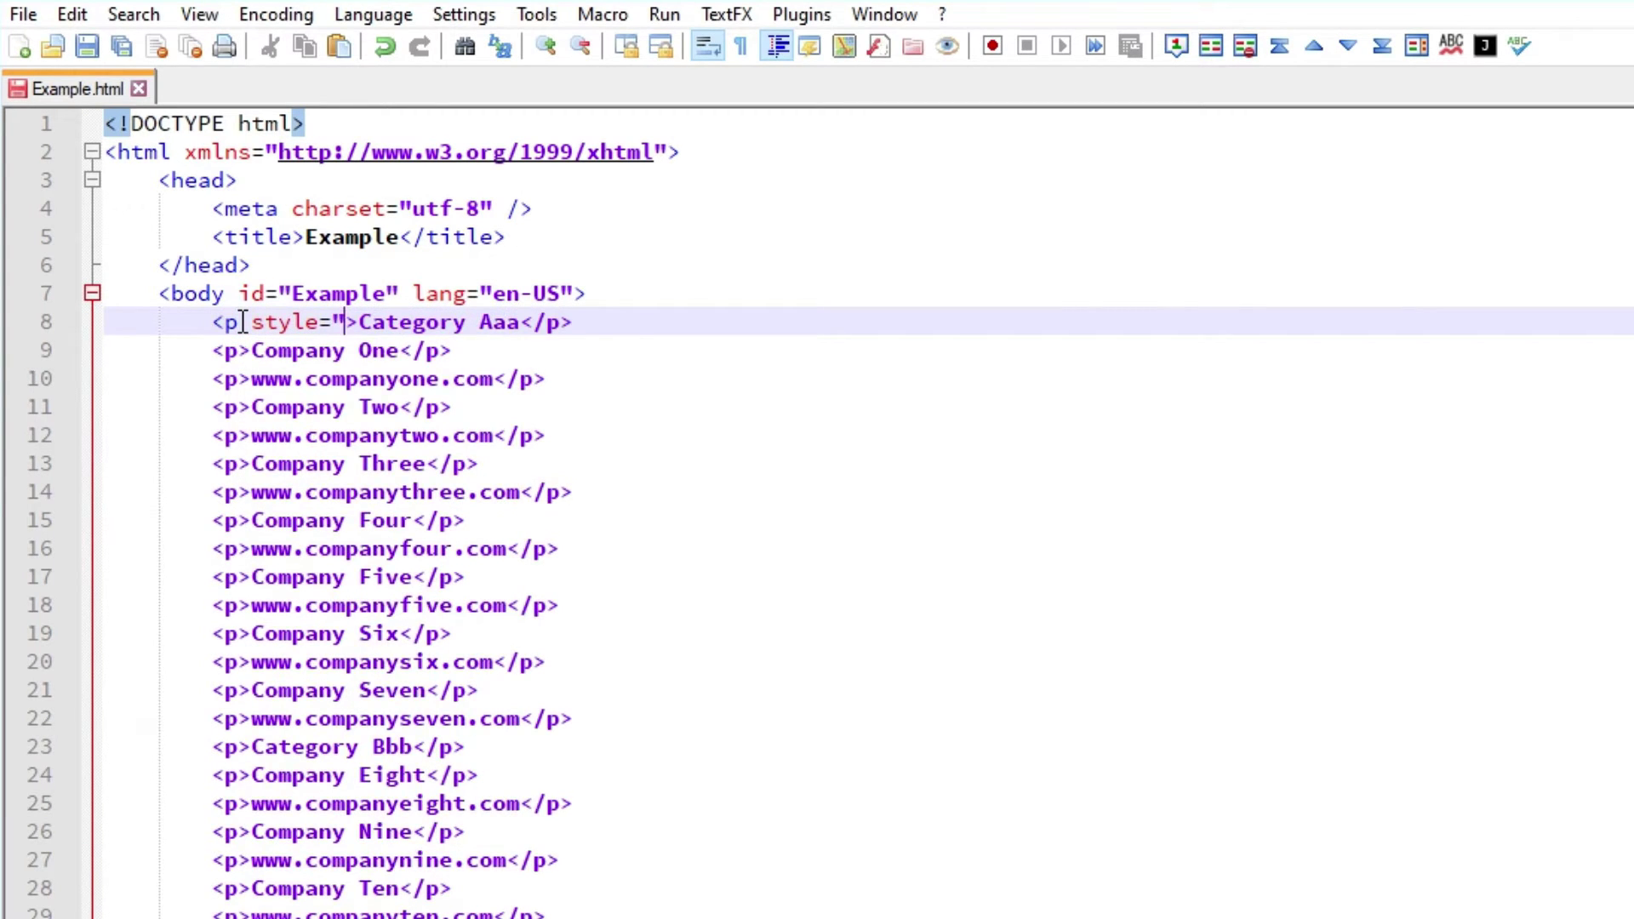
{"action": "type", "text": "-transform"}
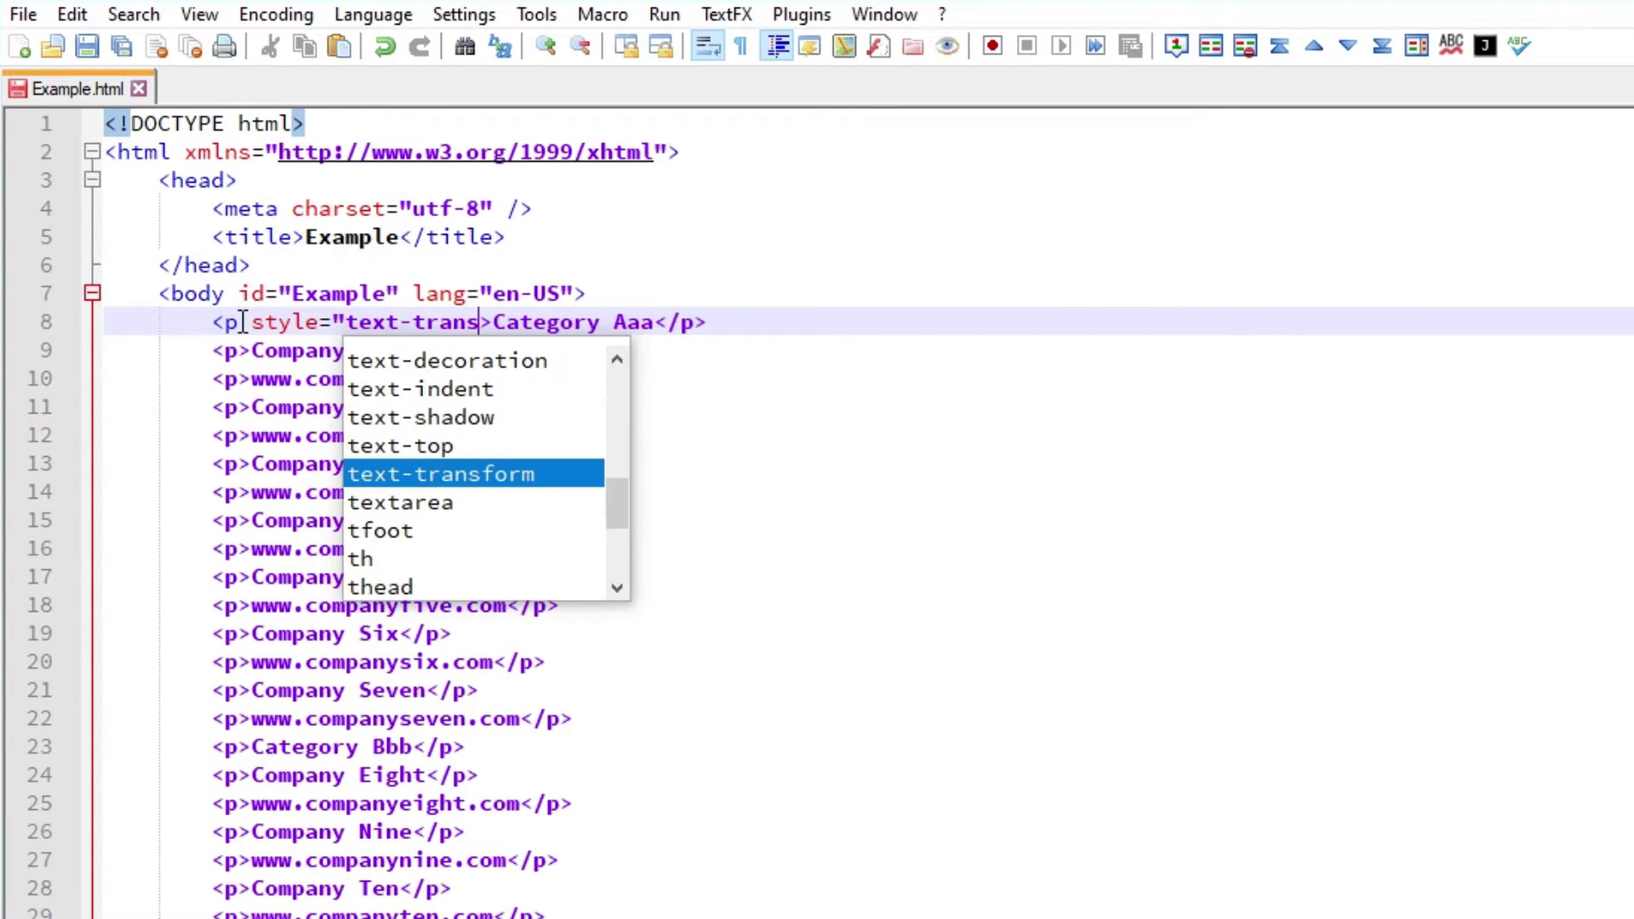
{"action": "type", "text": ": "}
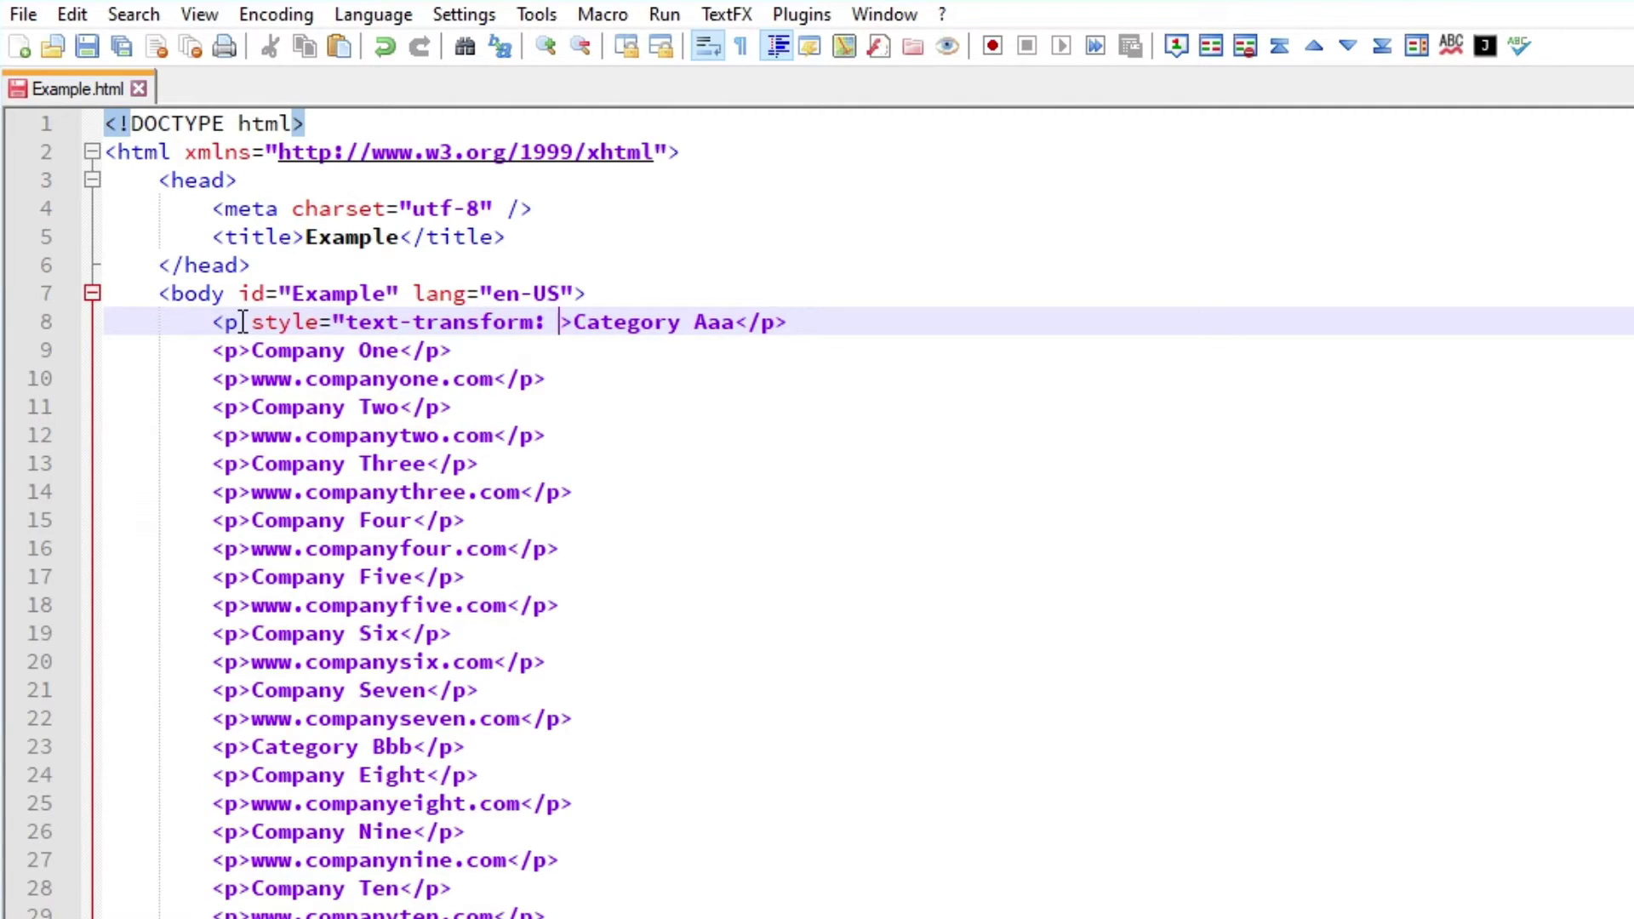
{"action": "type", "text": "uppercase;\""}
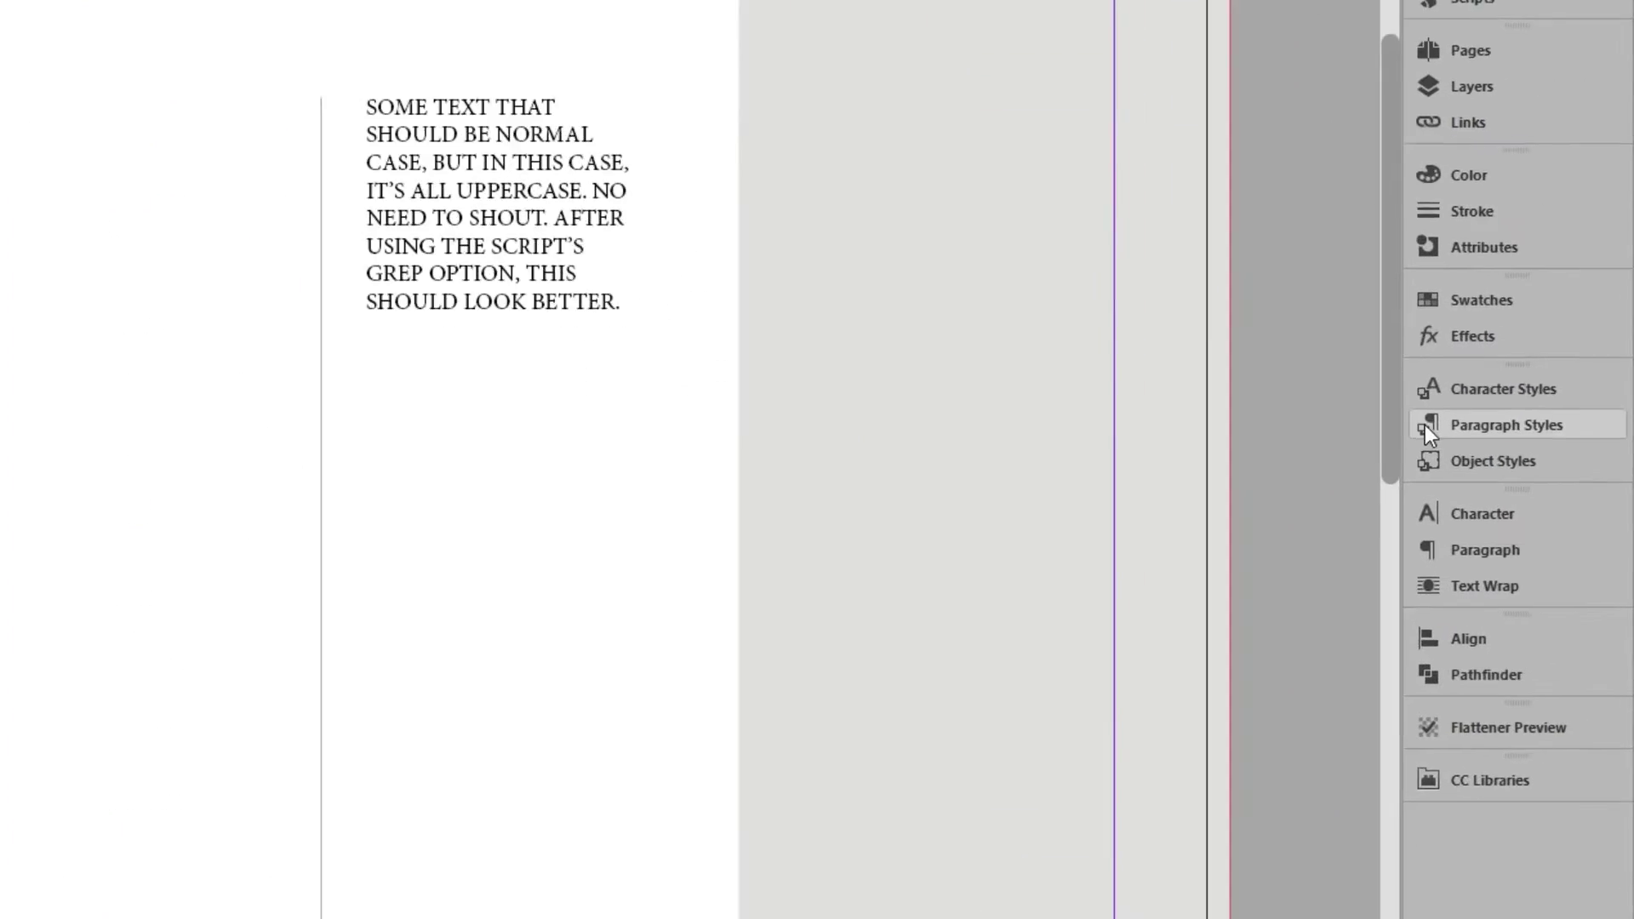
- Change the Case of both the Category and Company paragraph styles from All Caps to Normal
{"action": "left_click", "coordinate": [1429, 430]}
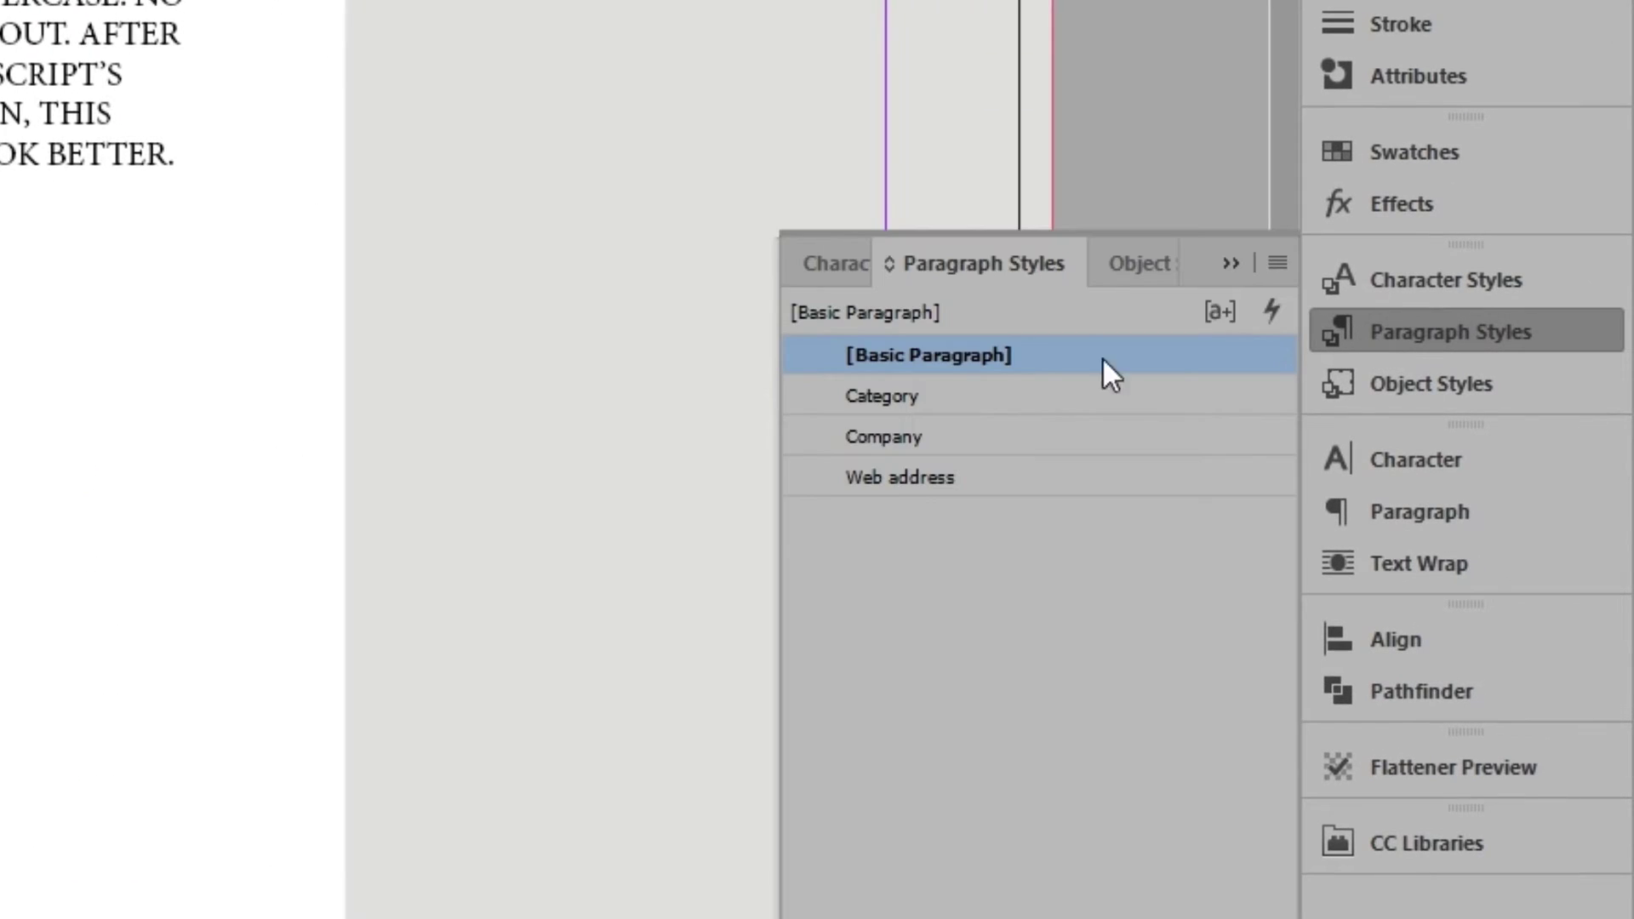
{"action": "right_click", "coordinate": [943, 395]}
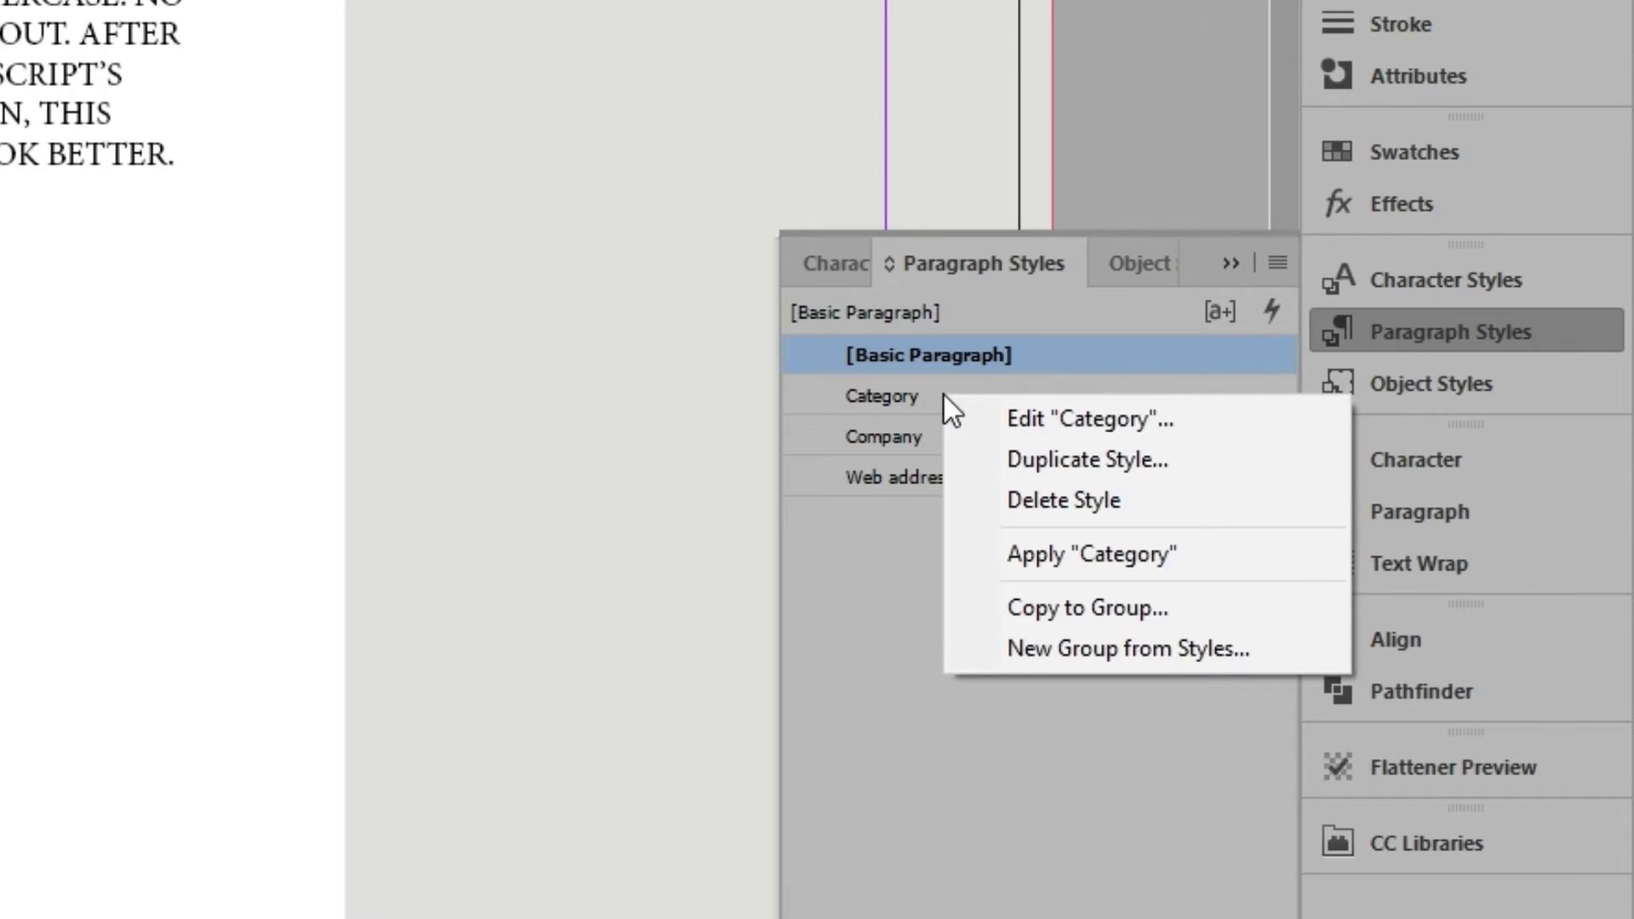
{"action": "left_click", "coordinate": [1012, 419]}
{"action": "left_click", "coordinate": [219, 189]}
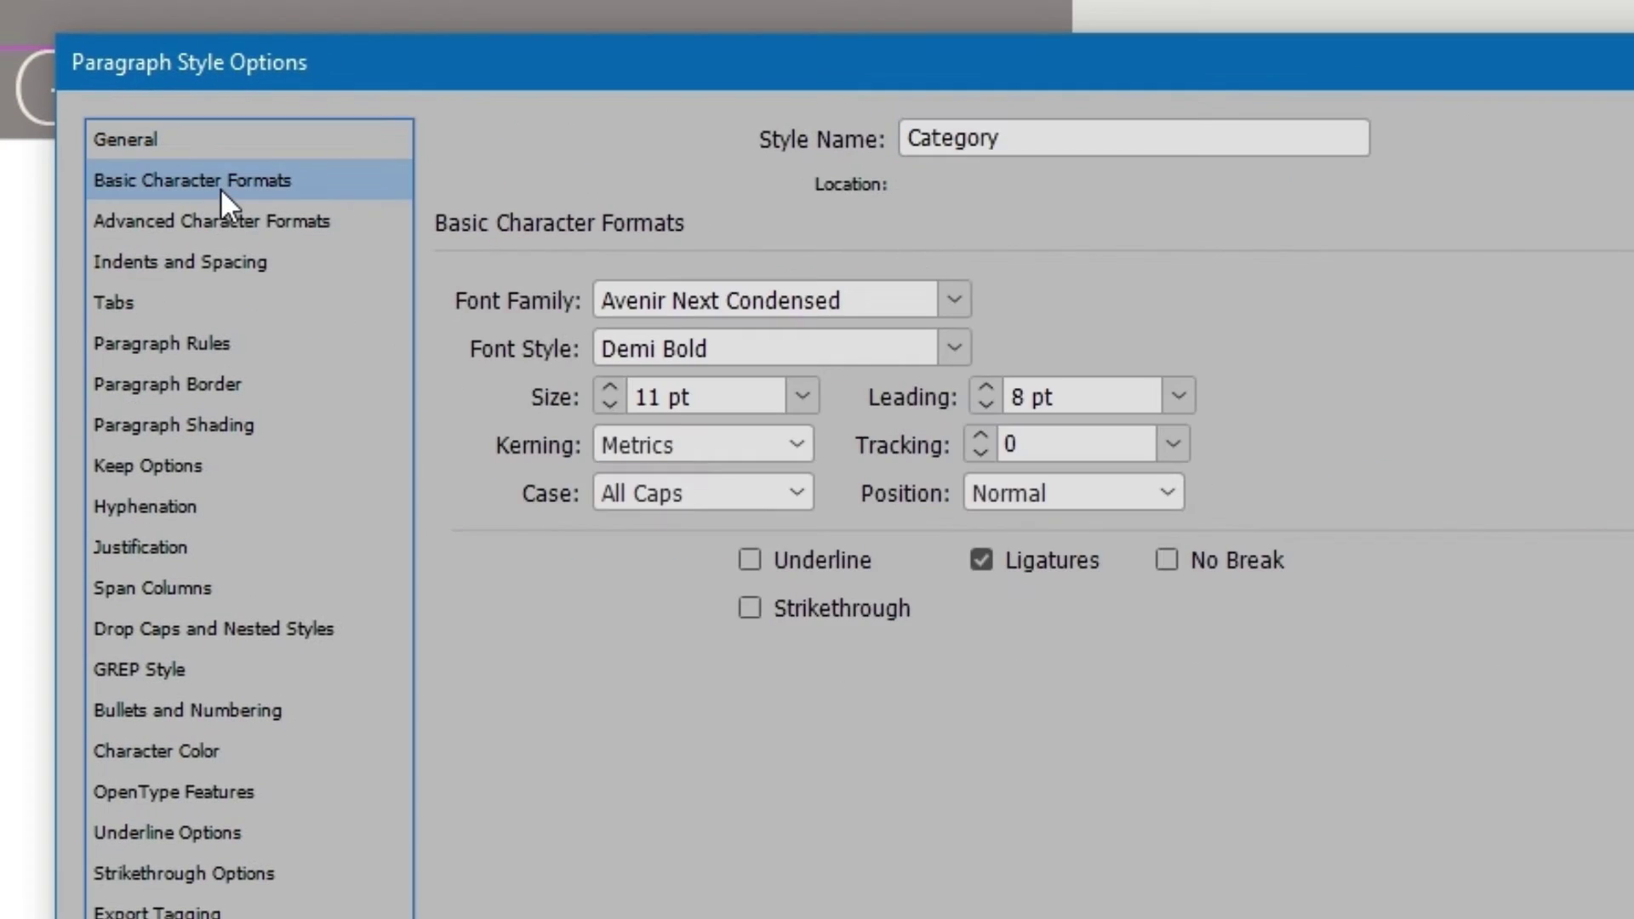
{"action": "left_click", "coordinate": [810, 493]}
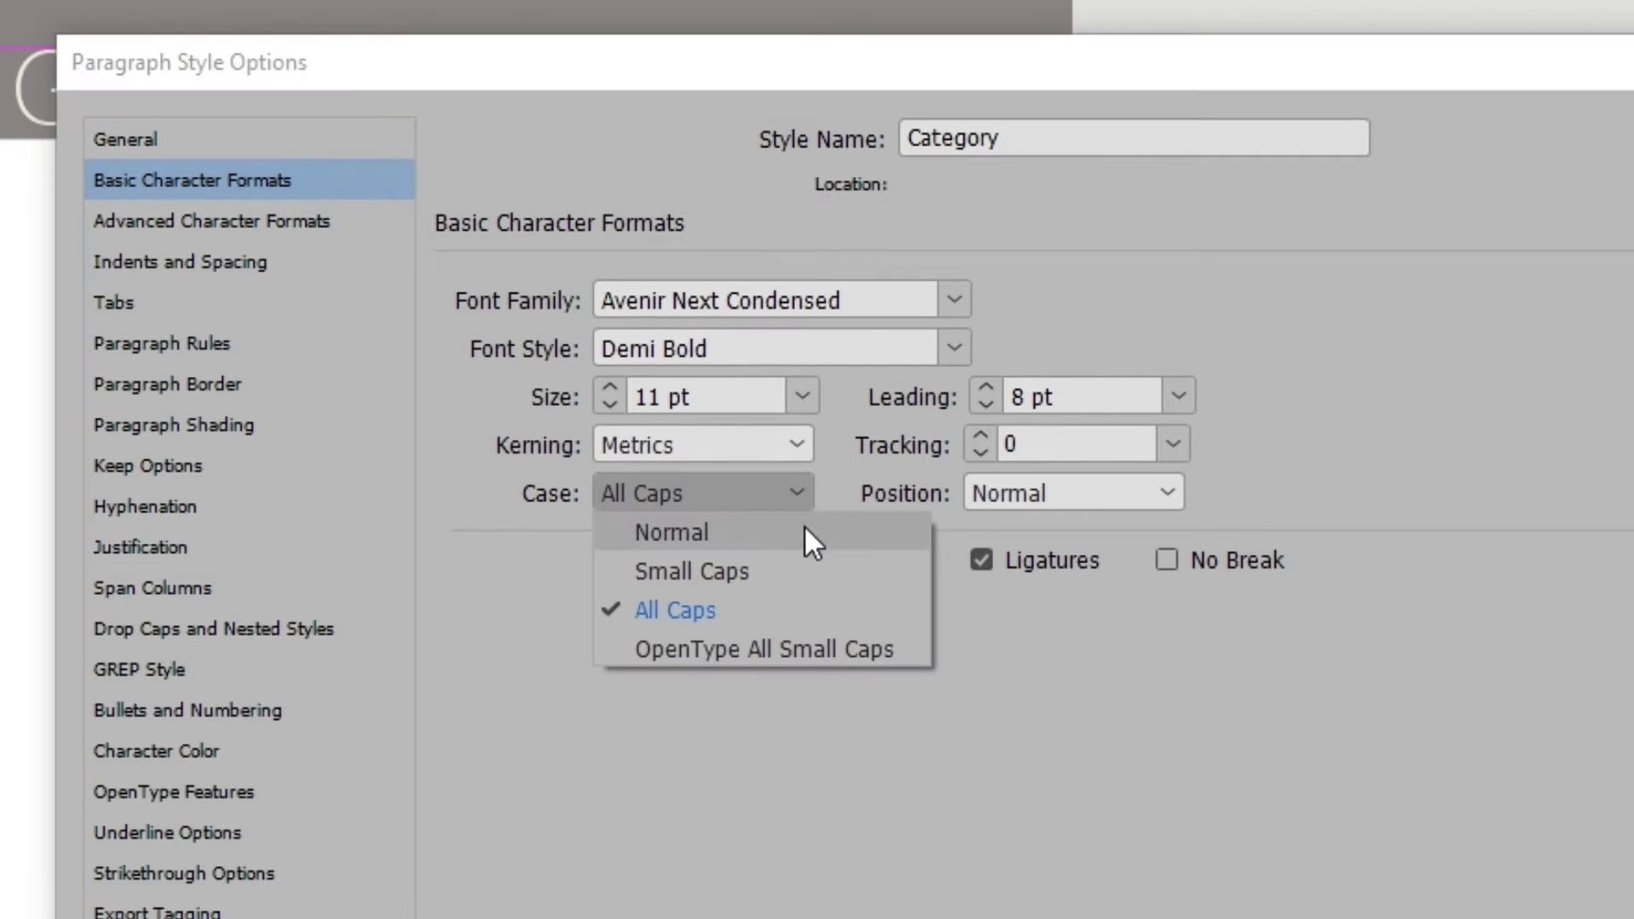
{"action": "left_click", "coordinate": [809, 531]}
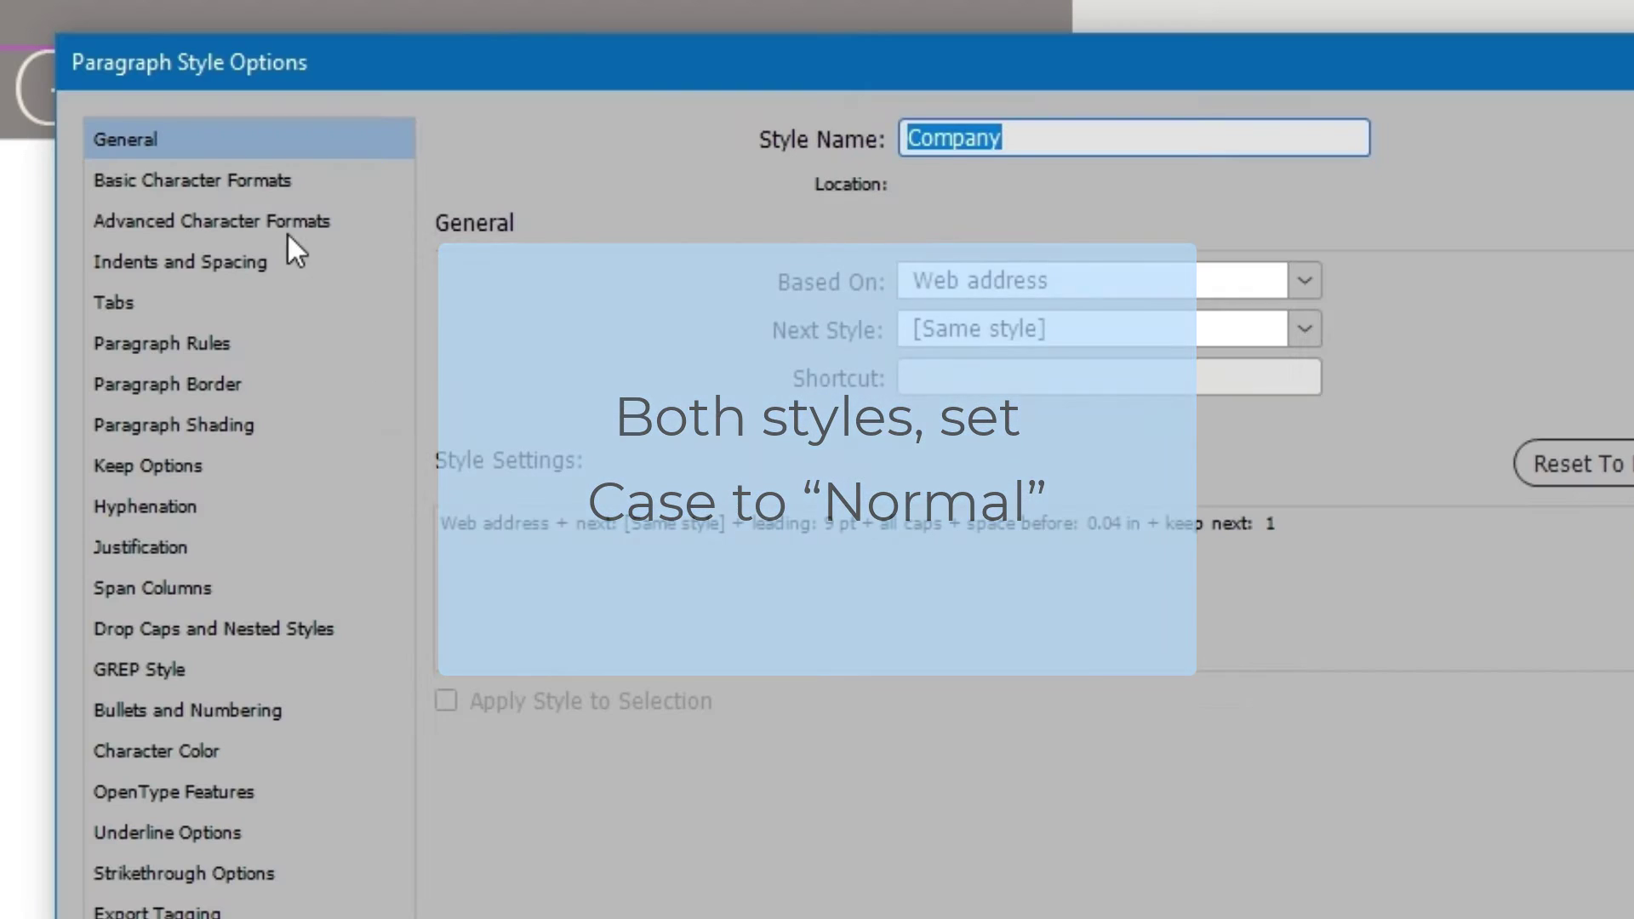
{"action": "left_click", "coordinate": [192, 180]}
{"action": "left_click", "coordinate": [798, 493]}
{"action": "left_click", "coordinate": [672, 538]}
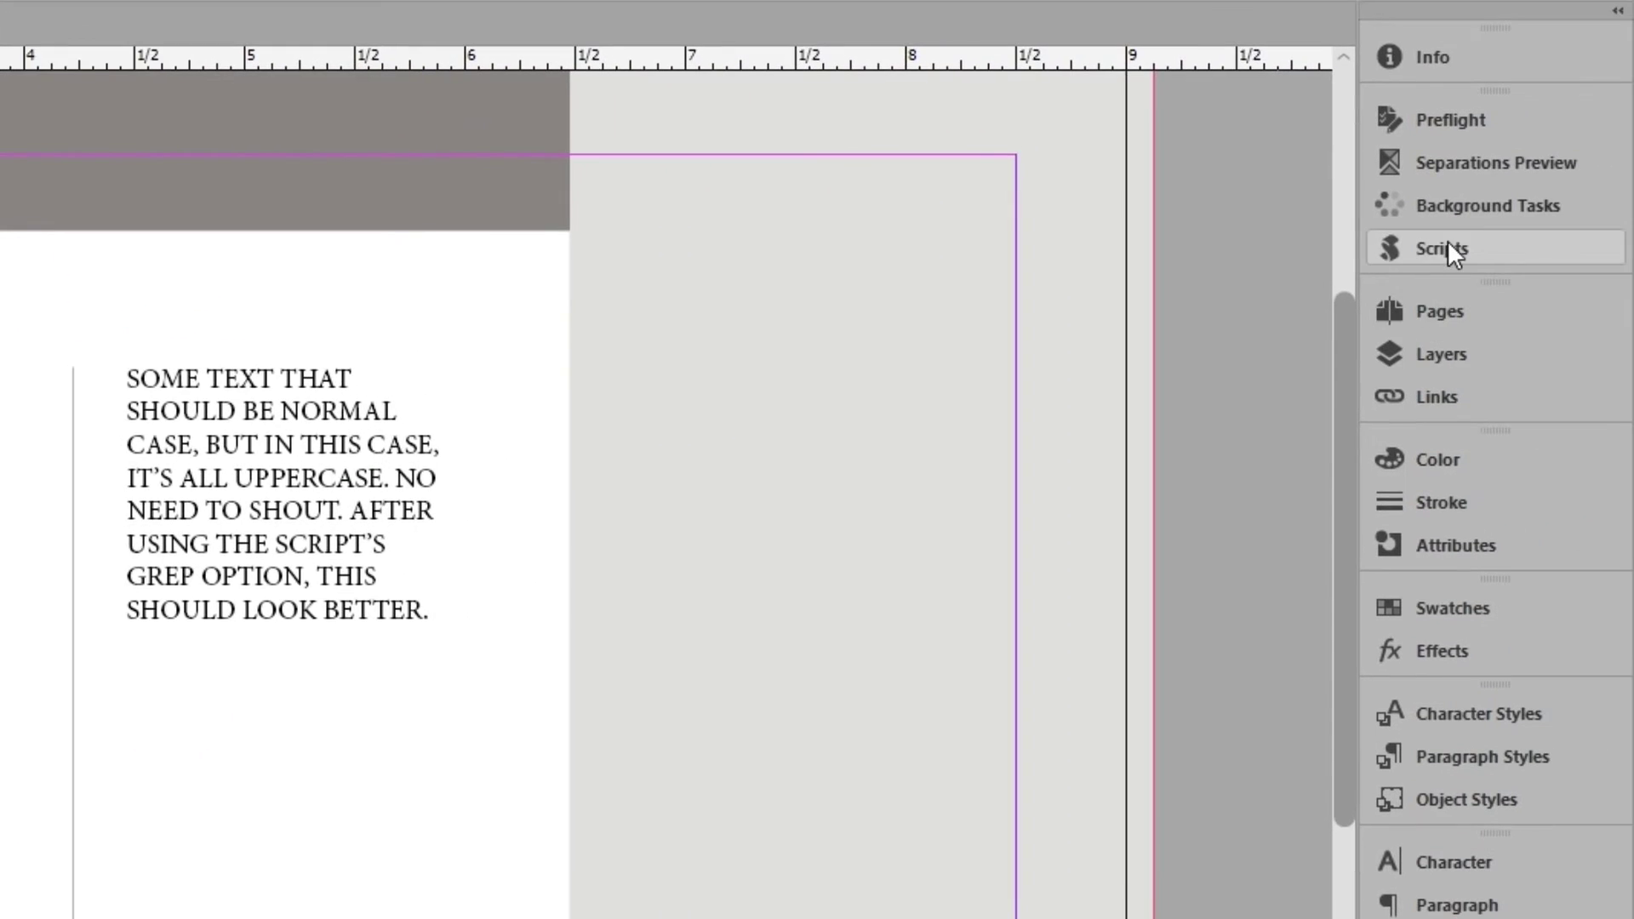
- Run the Change Letter Case.jsx script from the Scripts panel
{"action": "left_click", "coordinate": [1448, 245]}
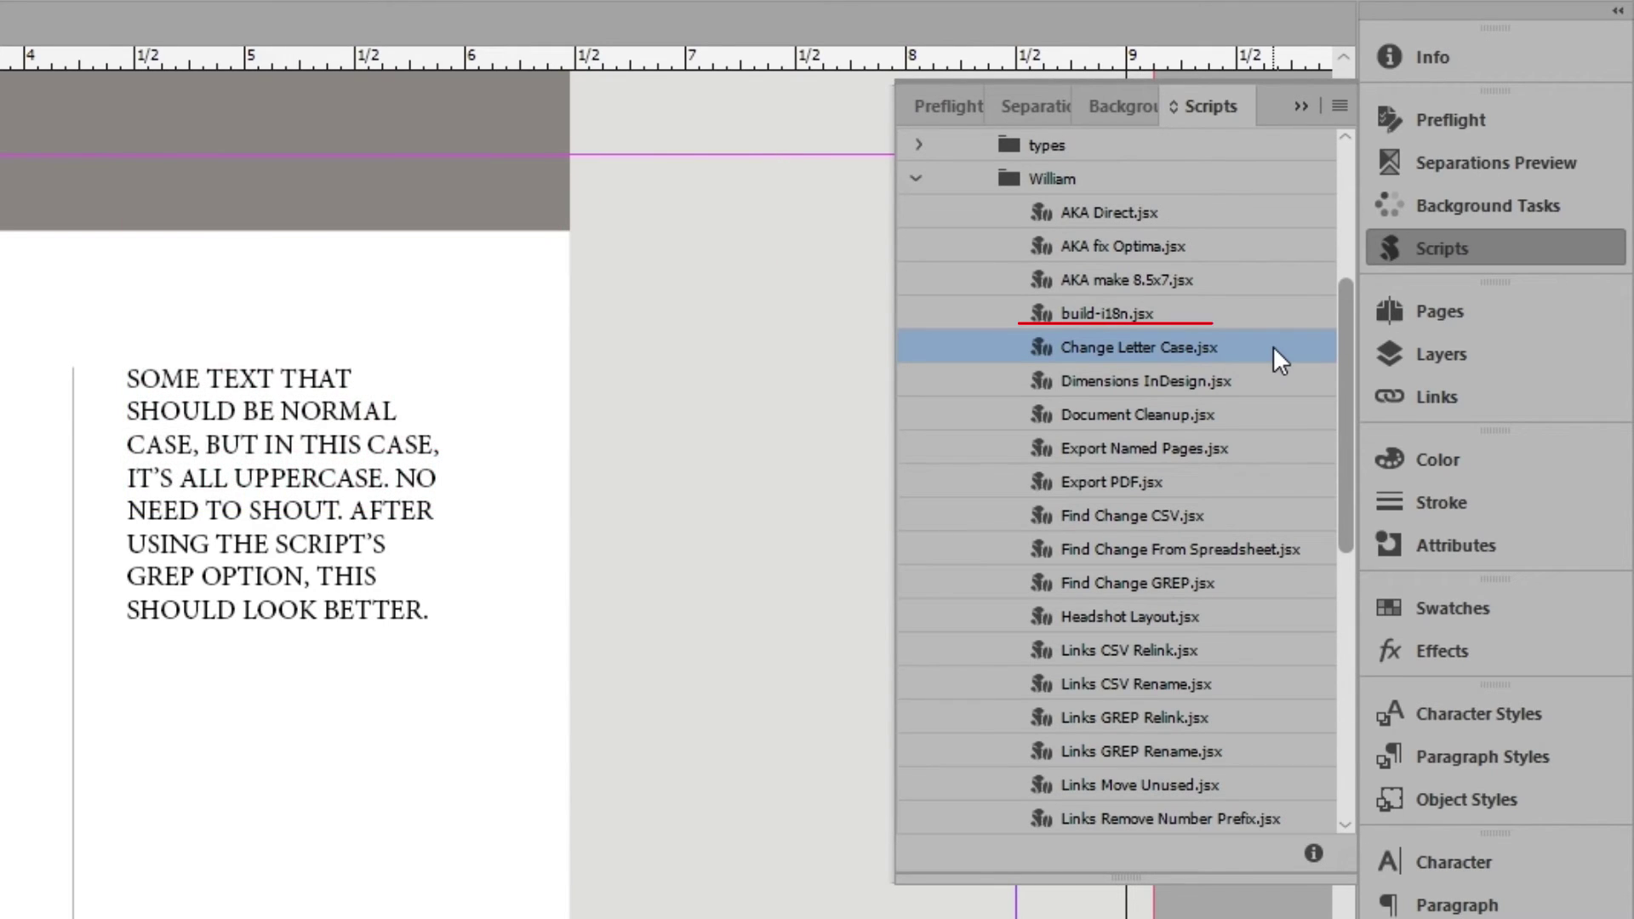
{"action": "double_click", "coordinate": [1119, 347]}
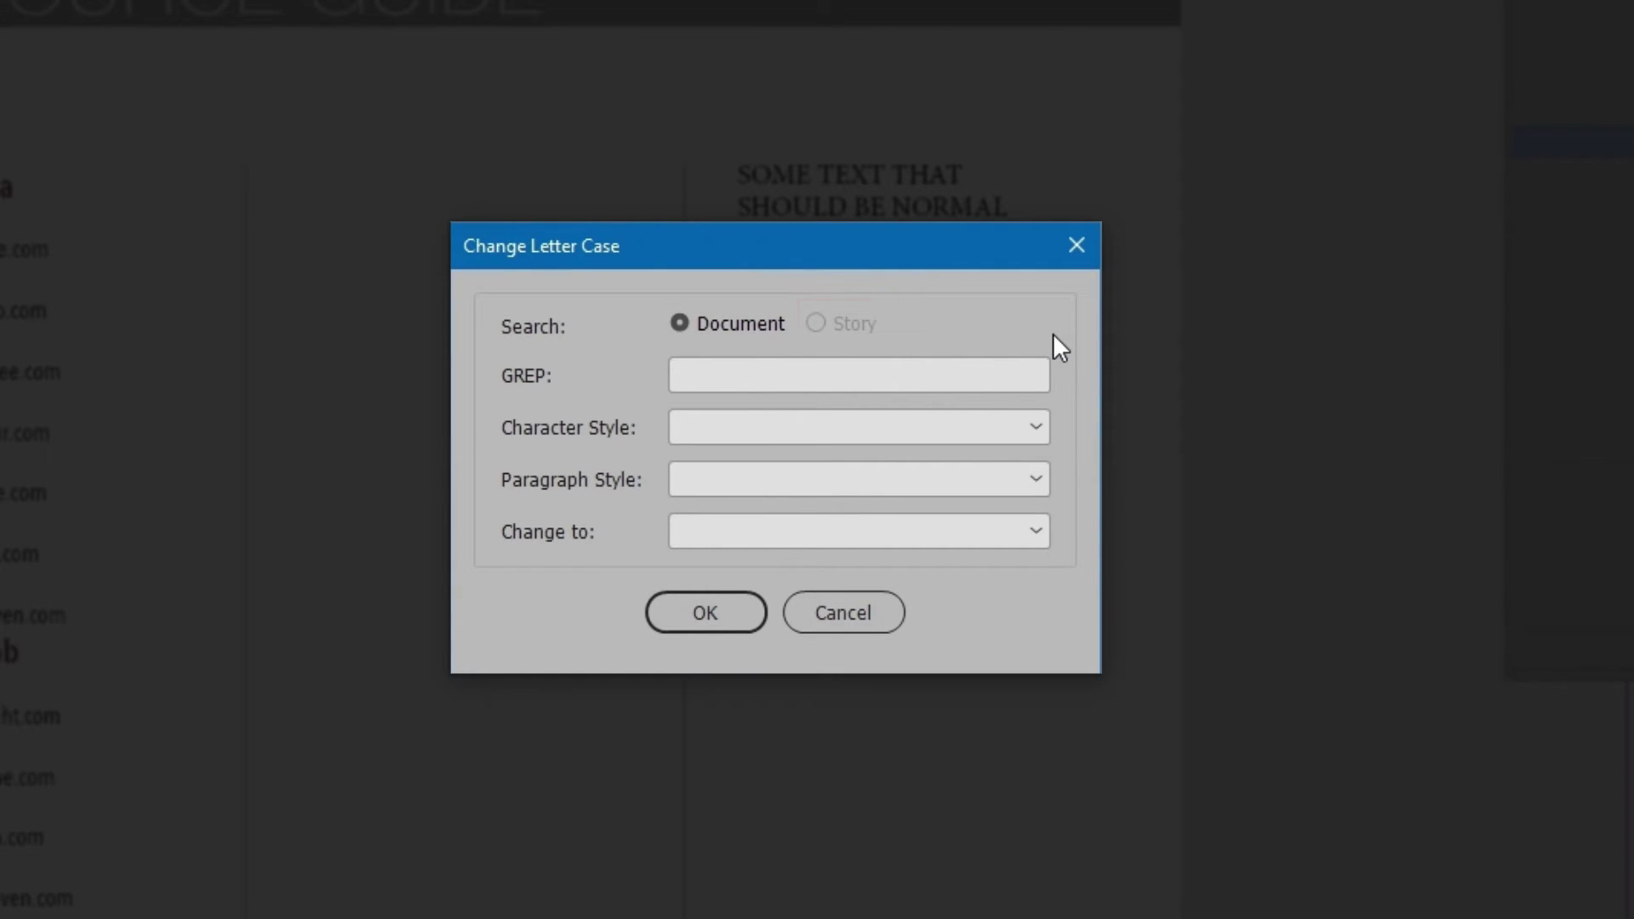
- Convert all Category-styled paragraphs to UPPERCASE with the Change Letter Case script
{"action": "left_click", "coordinate": [1005, 377]}
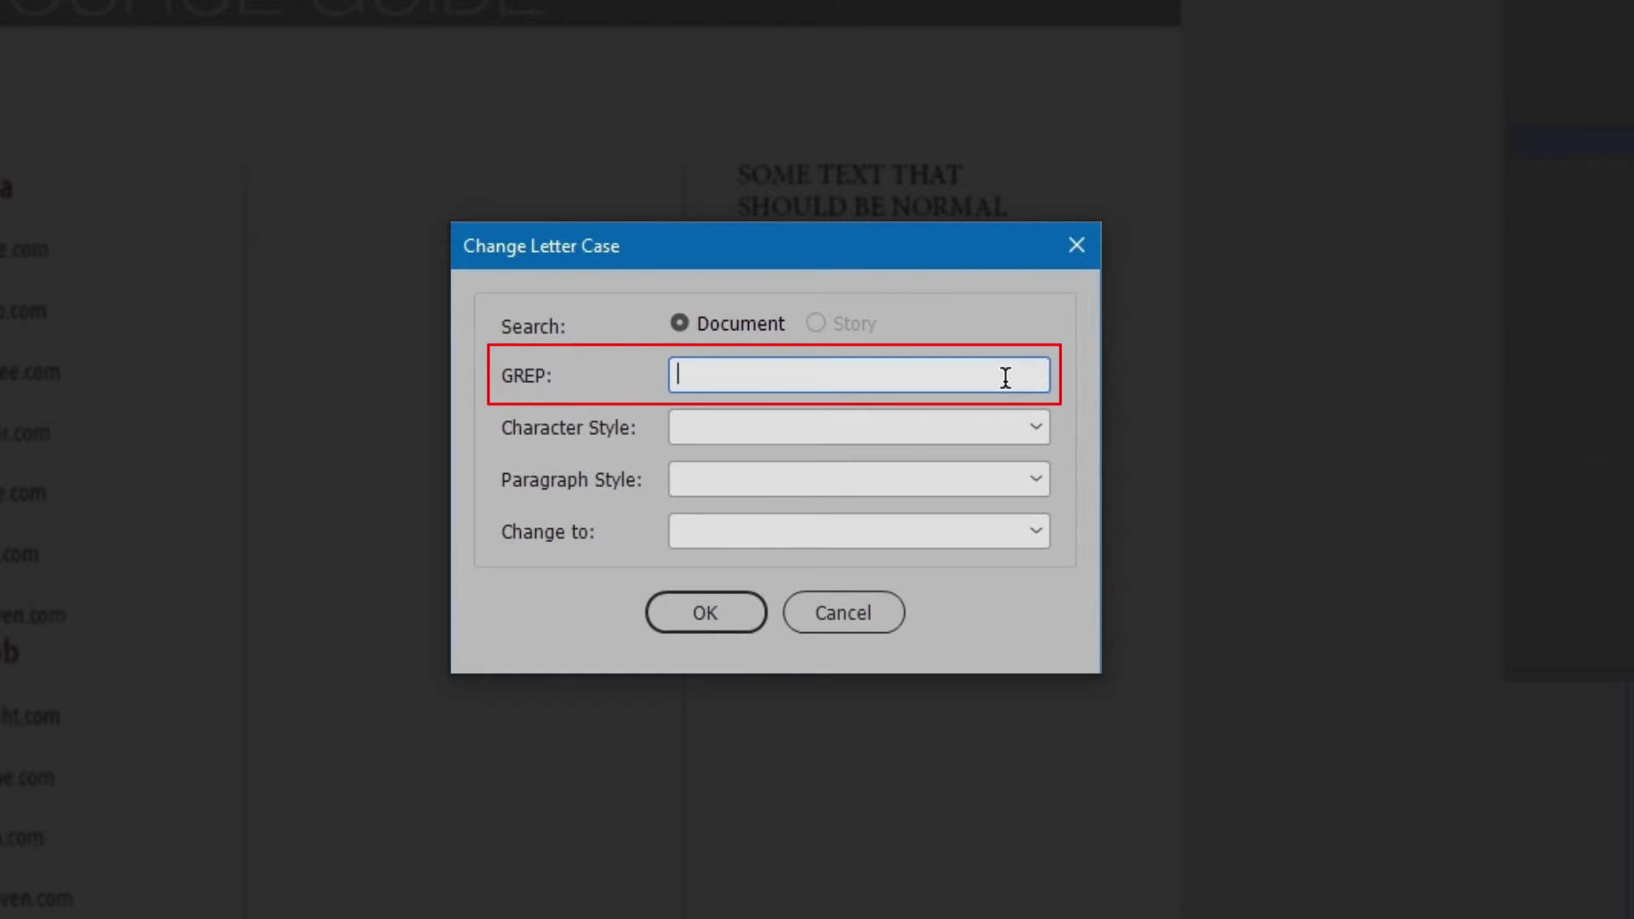
{"action": "left_click", "coordinate": [1036, 427]}
{"action": "left_click", "coordinate": [1028, 481]}
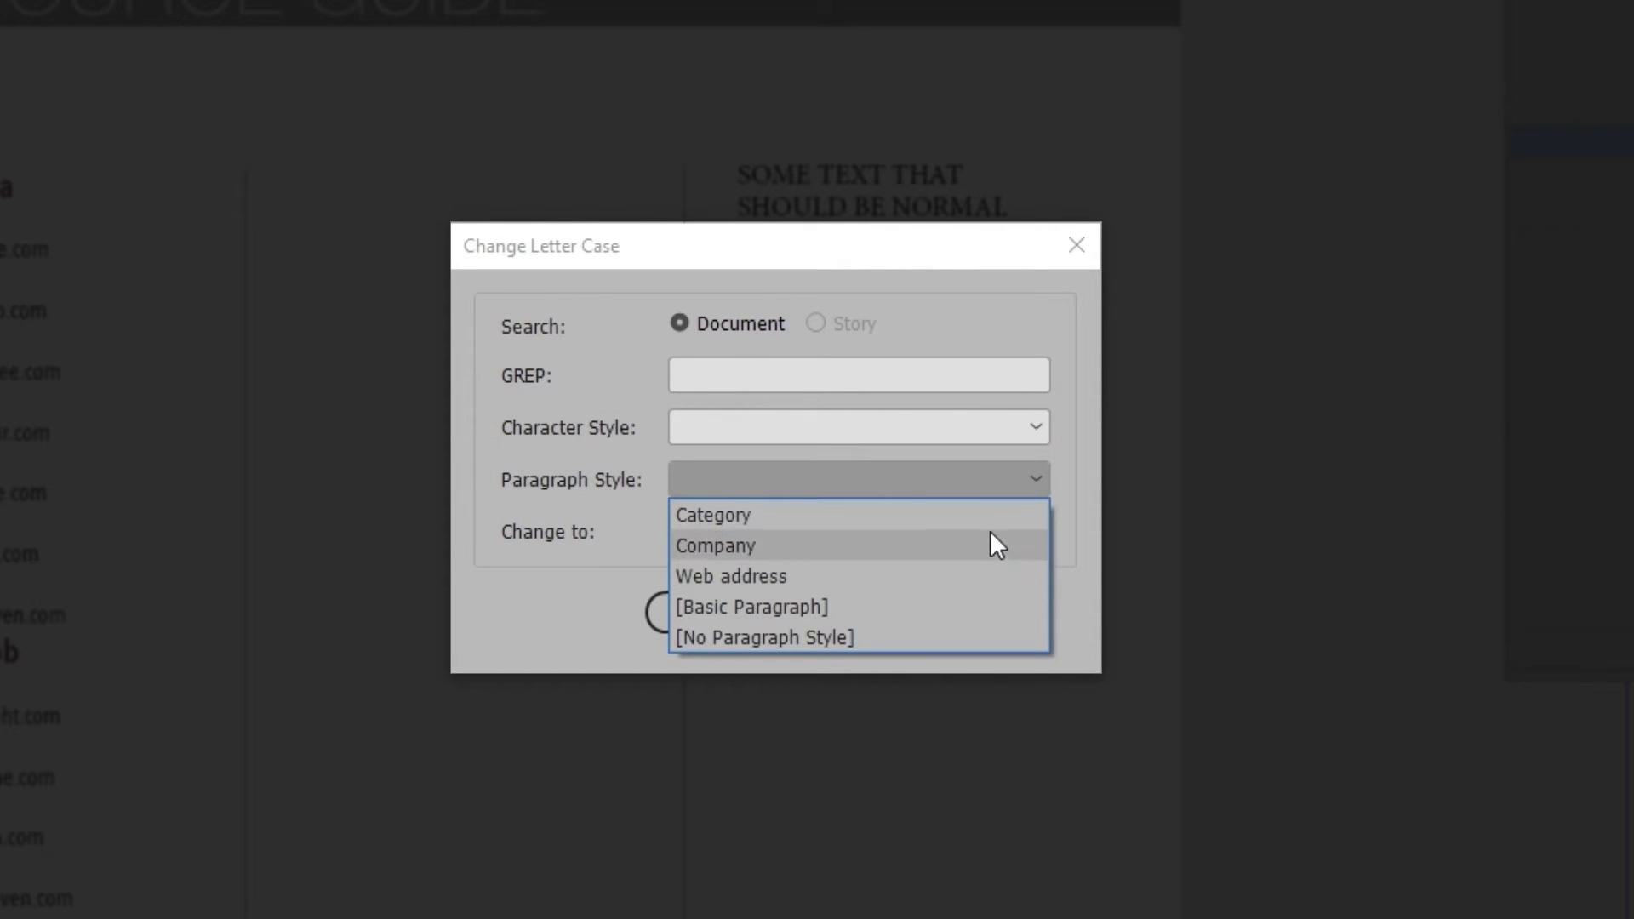
{"action": "left_click", "coordinate": [990, 513]}
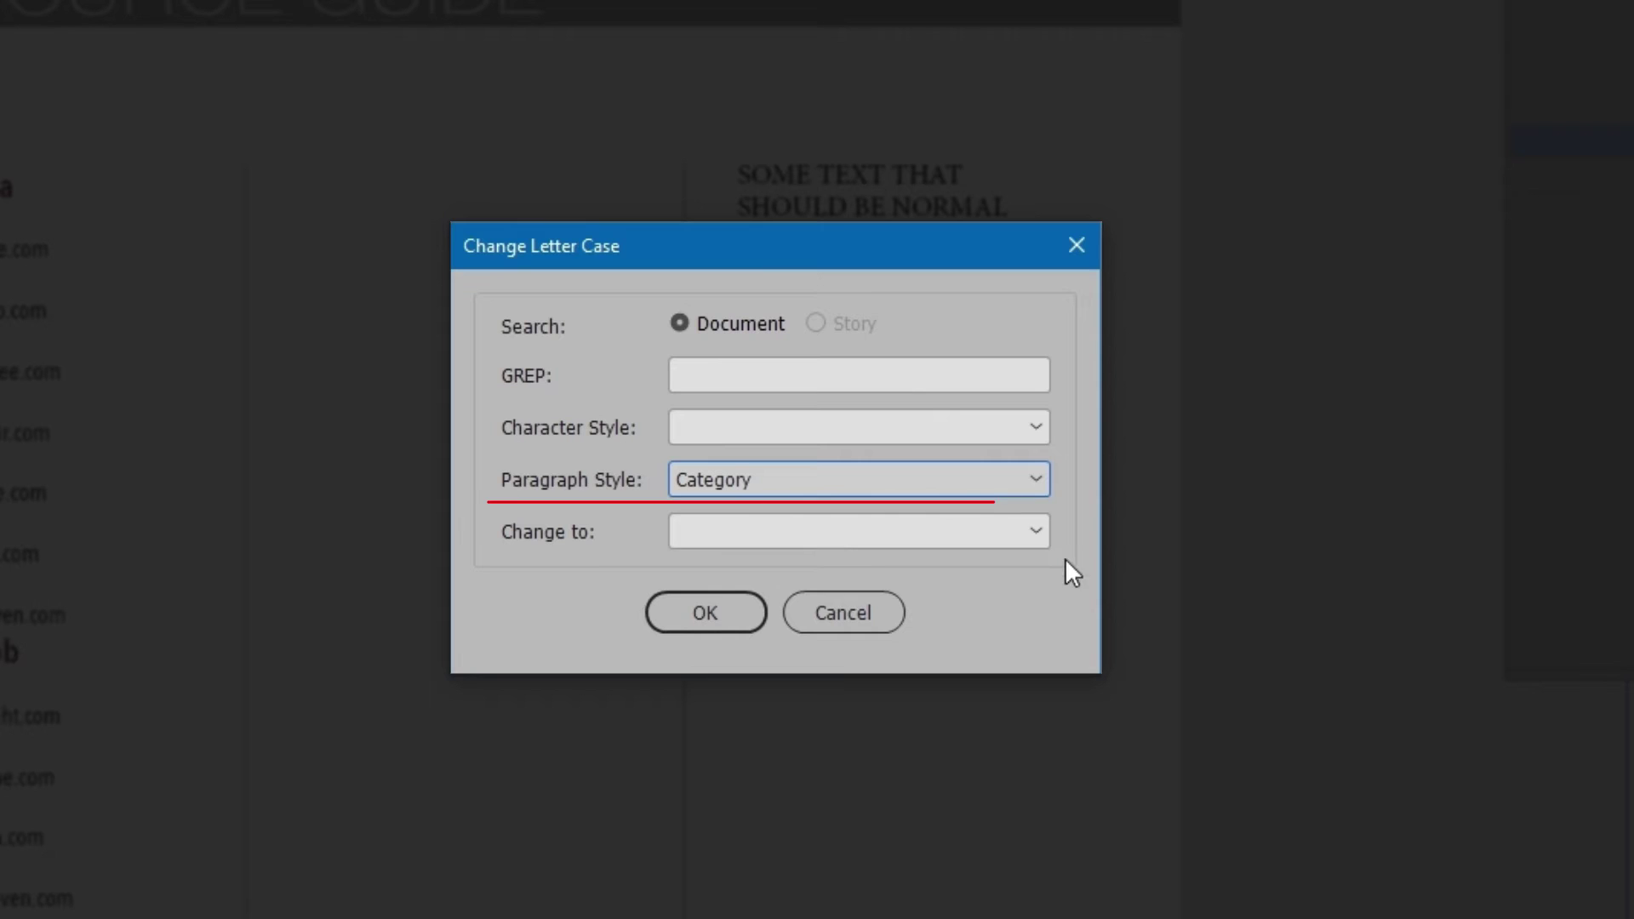
{"action": "left_click", "coordinate": [1038, 532]}
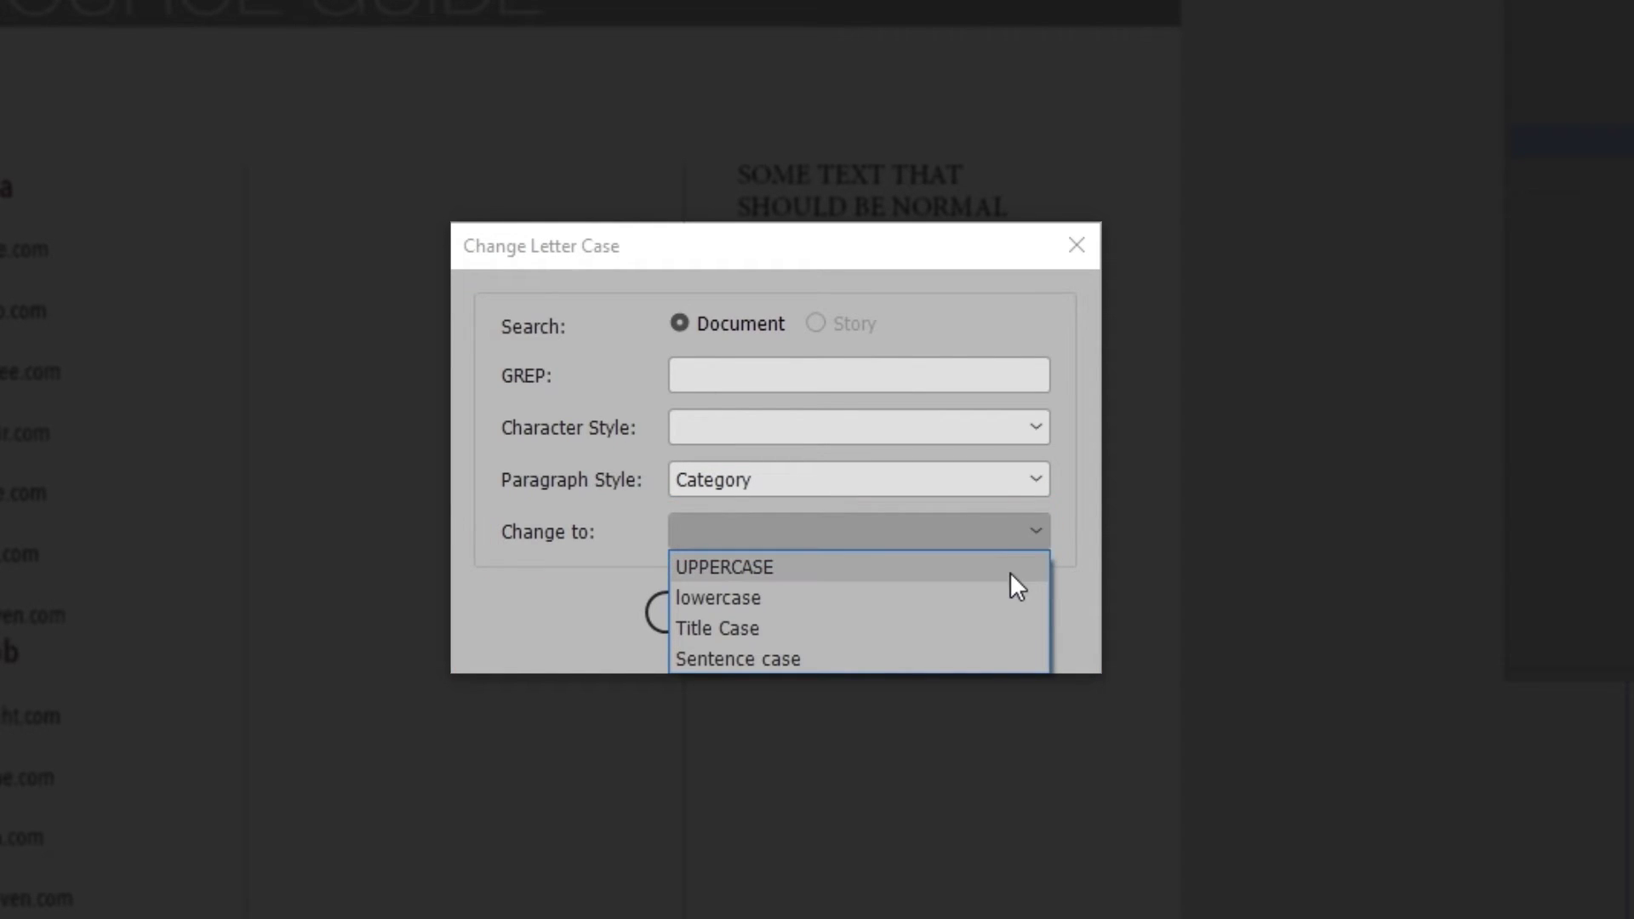
{"action": "left_click", "coordinate": [1022, 568]}
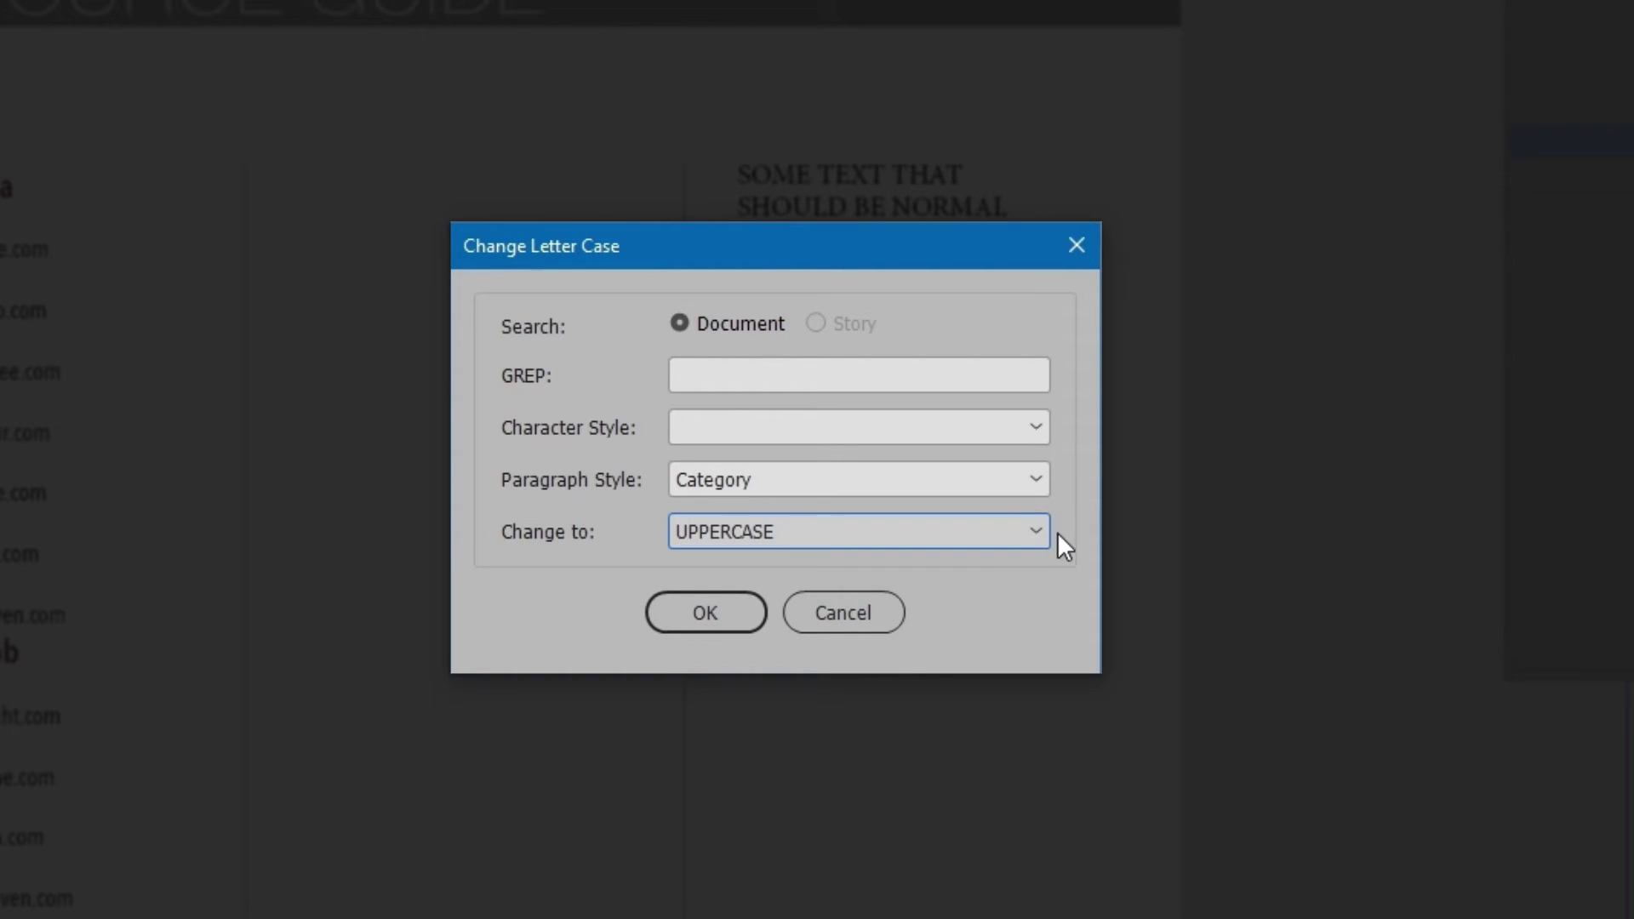
{"action": "left_click", "coordinate": [740, 609]}
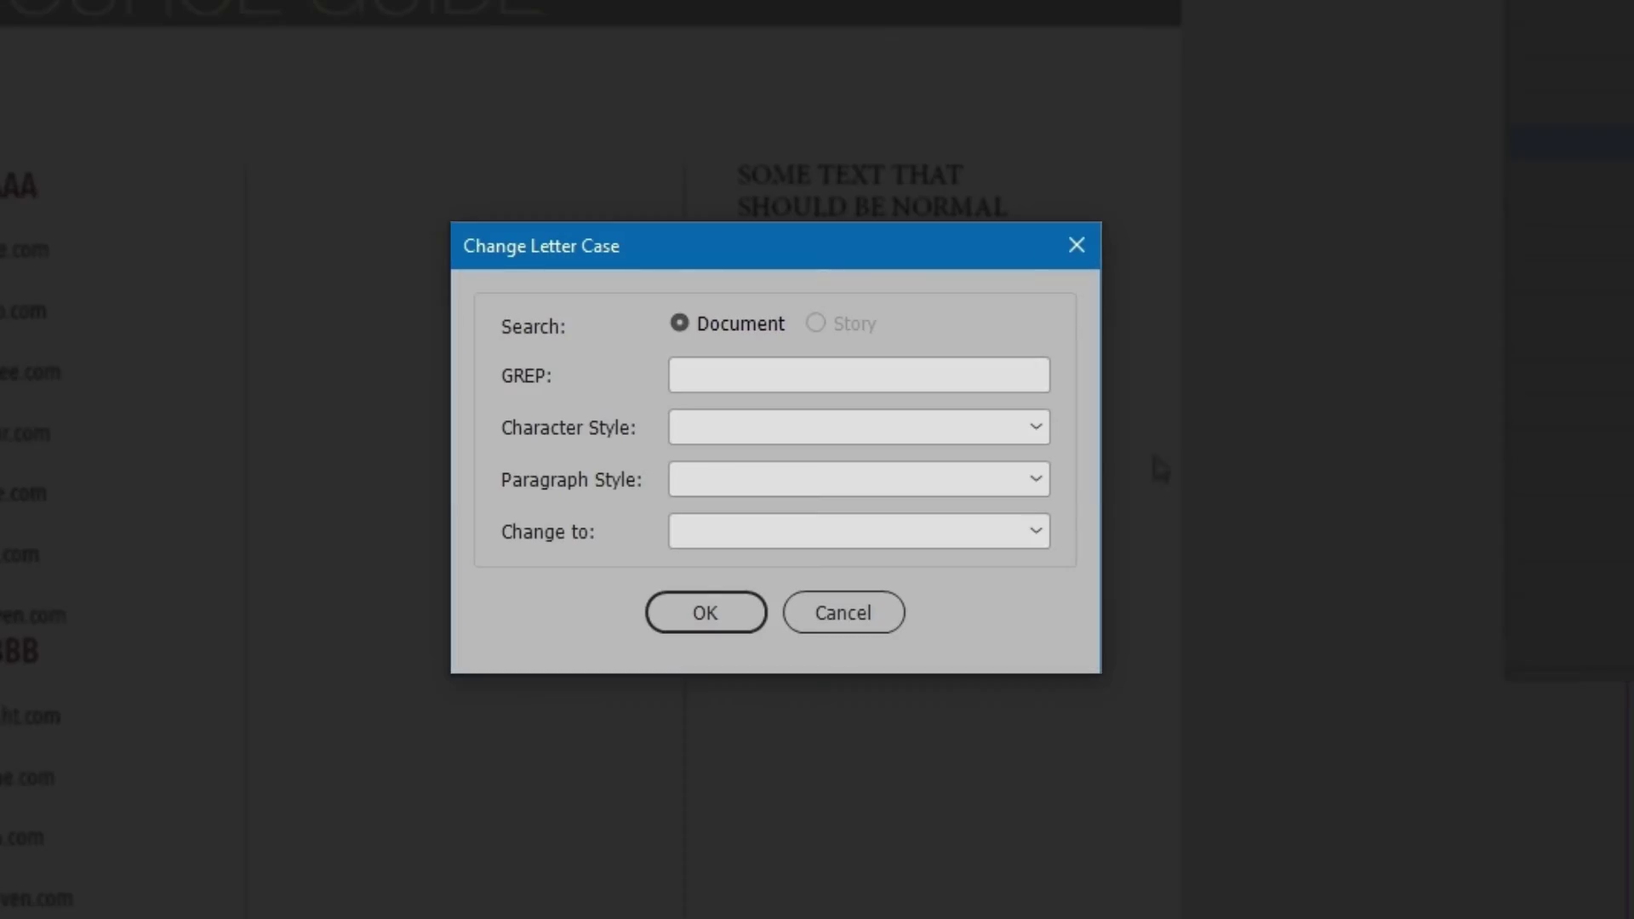
- Rerun the script to convert all Company-styled paragraphs to UPPERCASE
{"action": "left_click", "coordinate": [1035, 480]}
{"action": "left_click", "coordinate": [994, 546]}
{"action": "left_click", "coordinate": [1011, 534]}
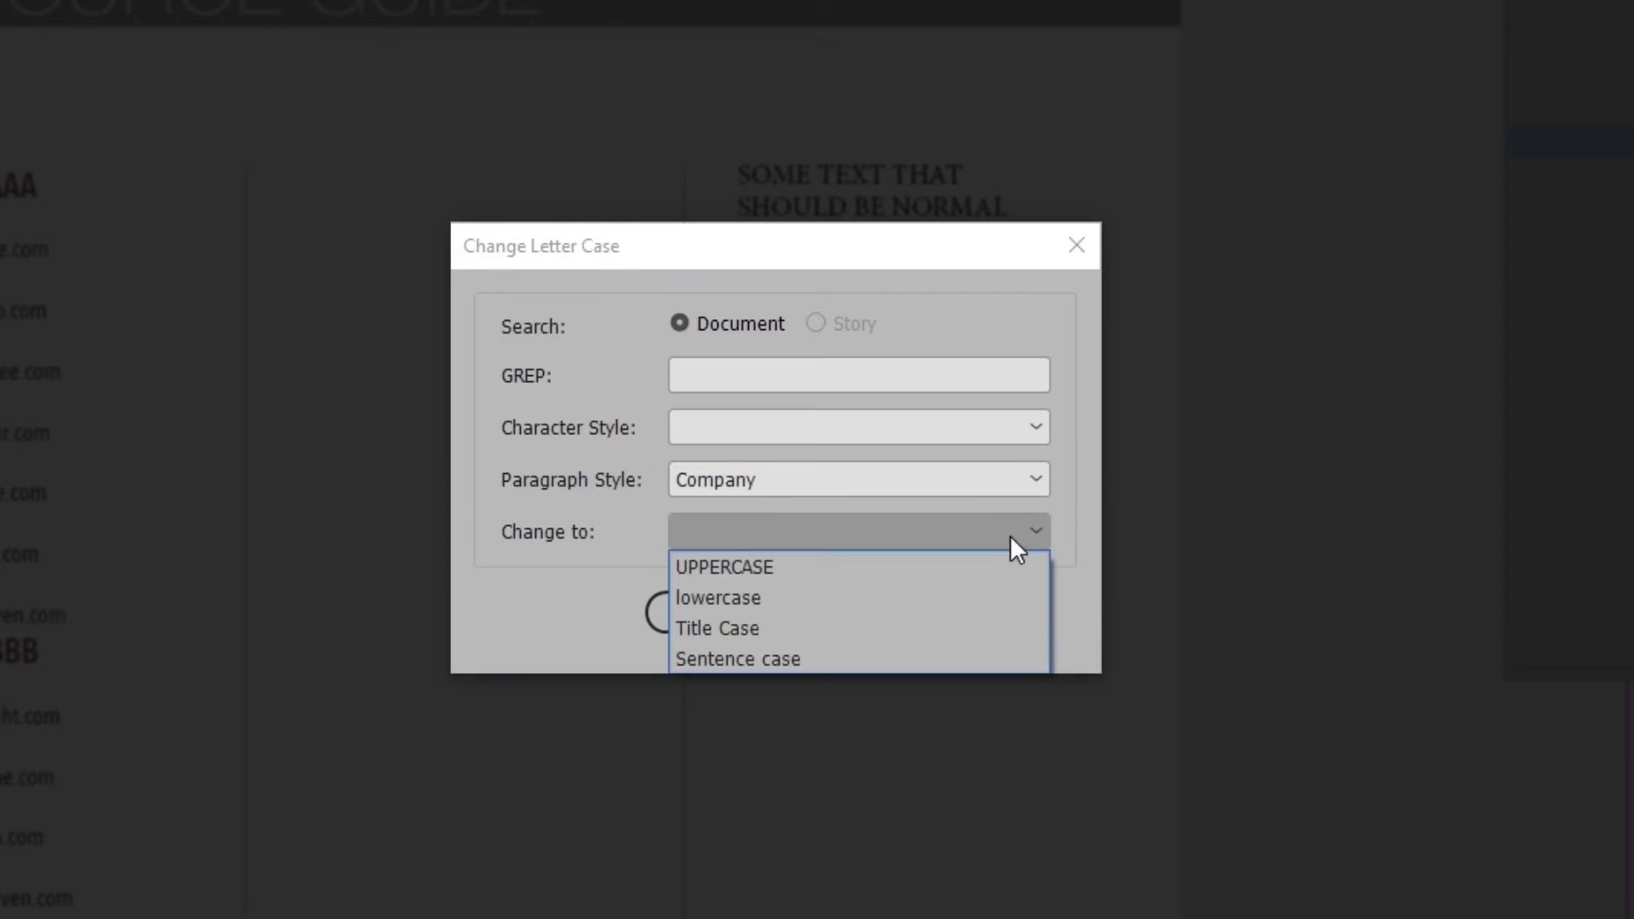
{"action": "left_click", "coordinate": [991, 567]}
{"action": "left_click", "coordinate": [684, 629]}
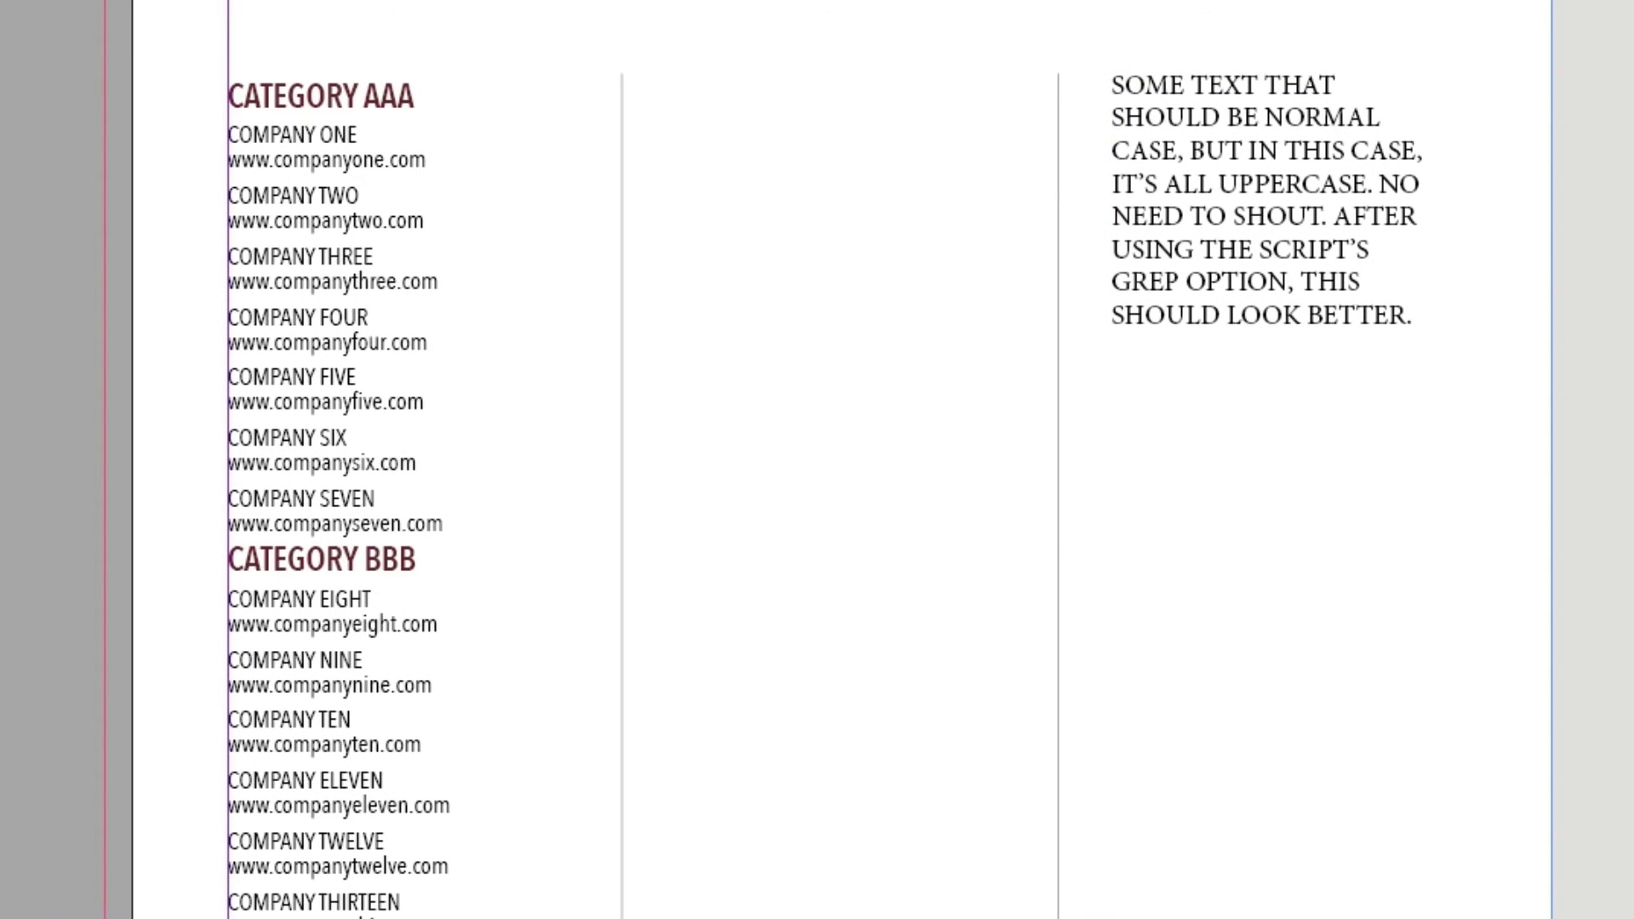
- Select all of the left frame's resource list and paste it unformatted into the empty middle frame
{"action": "left_click", "coordinate": [353, 265]}
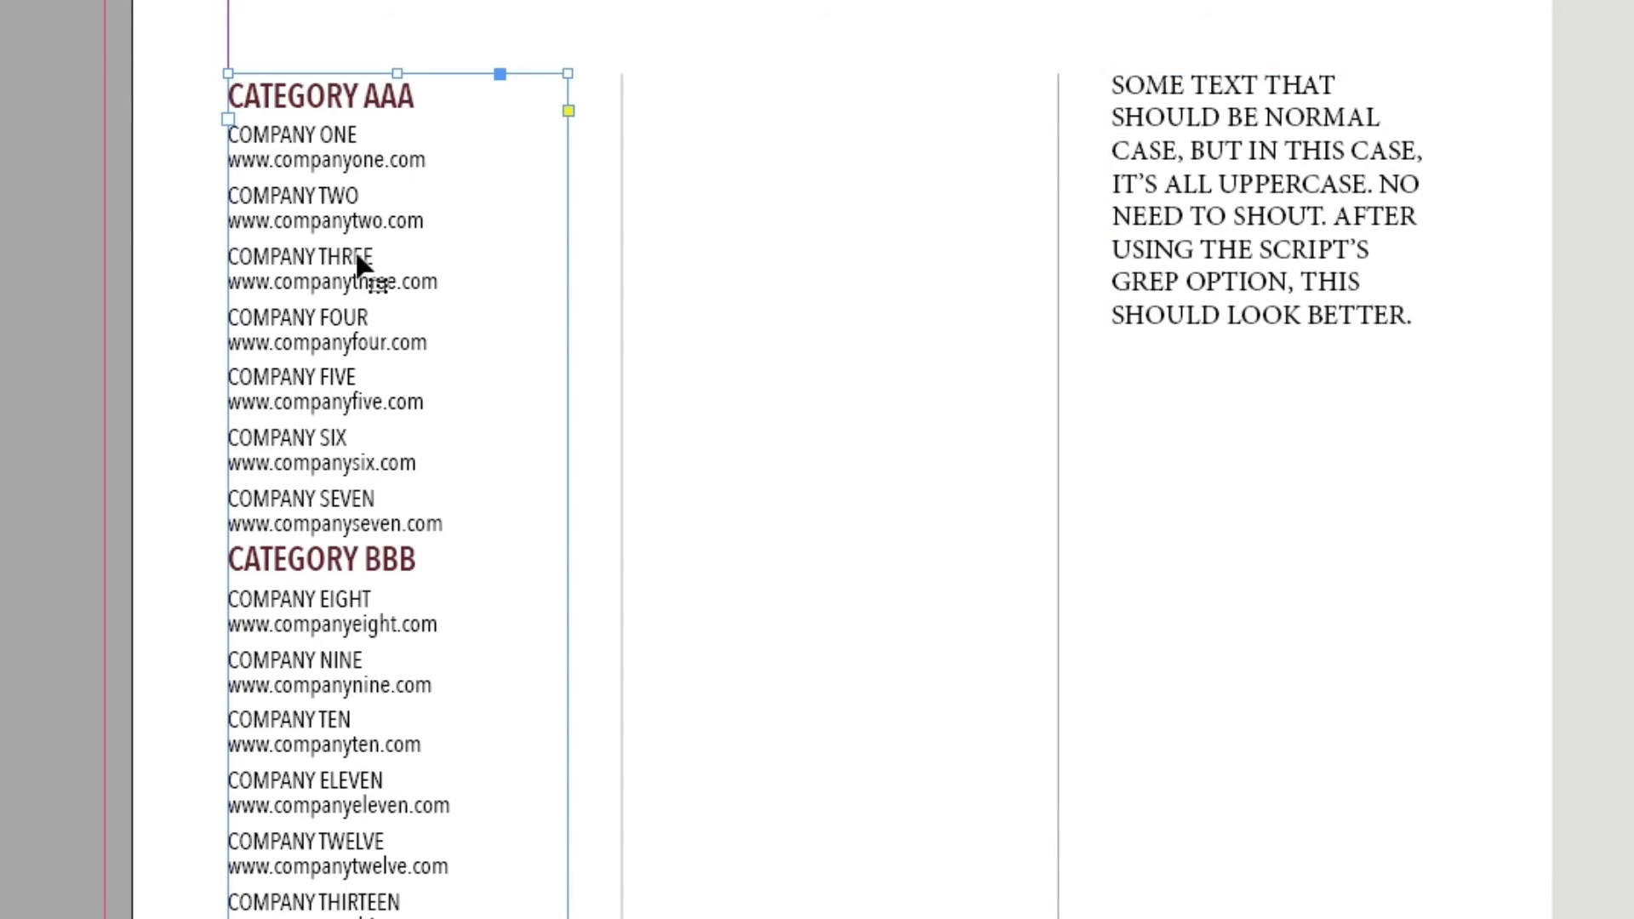
{"action": "double_click", "coordinate": [353, 265]}
{"action": "key", "text": "ctrl+a"}
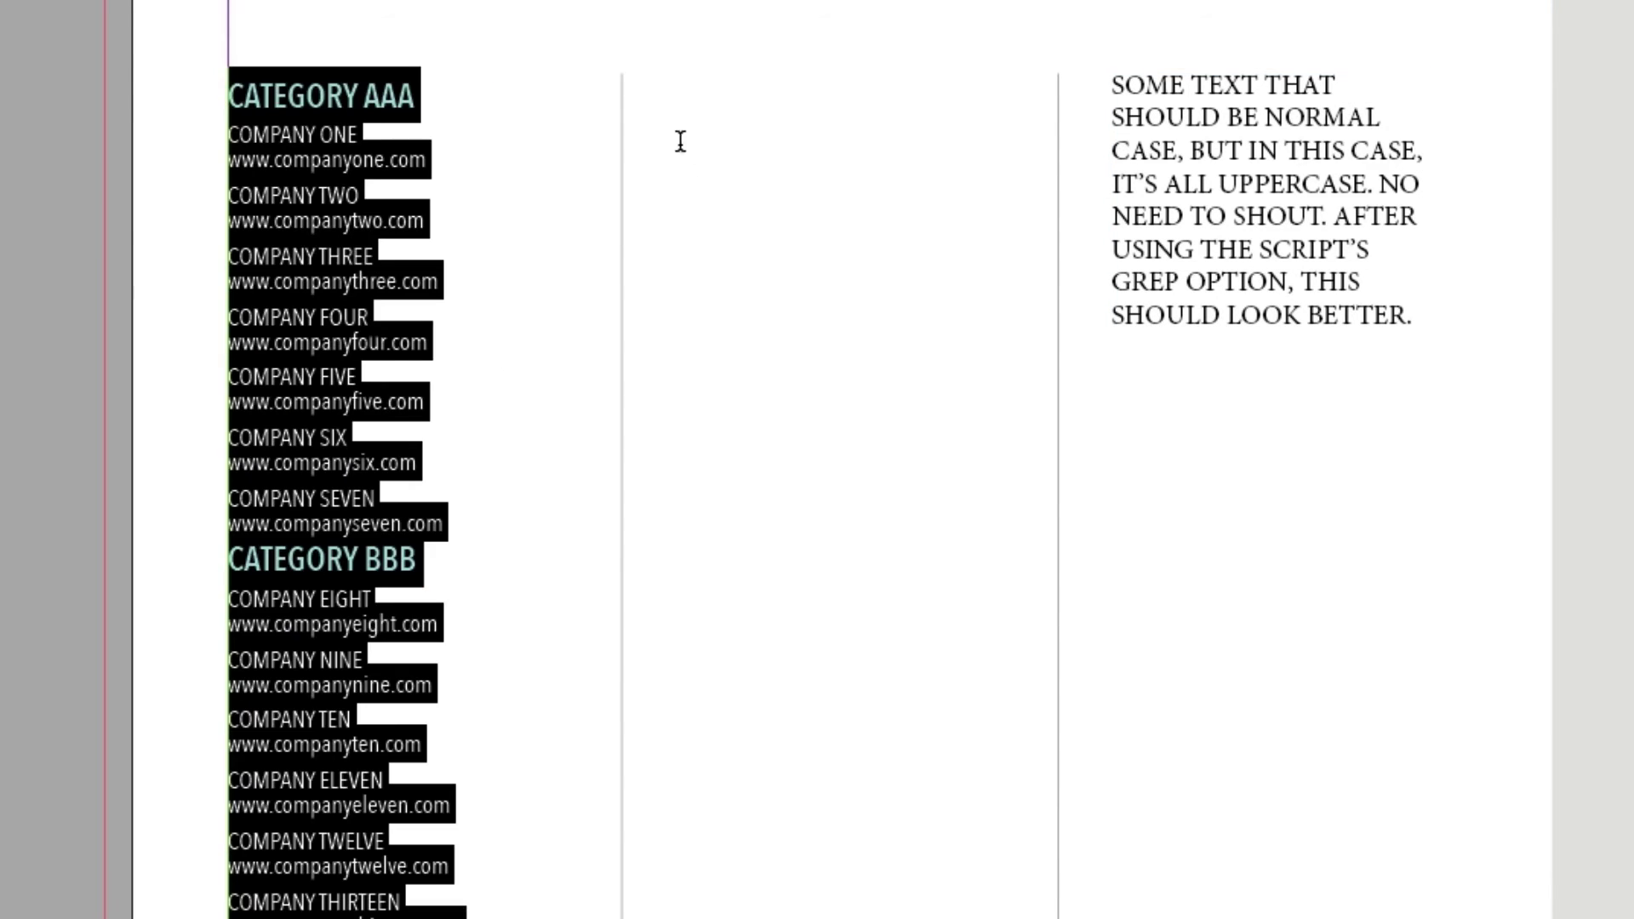
{"action": "left_click", "coordinate": [726, 136]}
{"action": "right_click", "coordinate": [718, 141]}
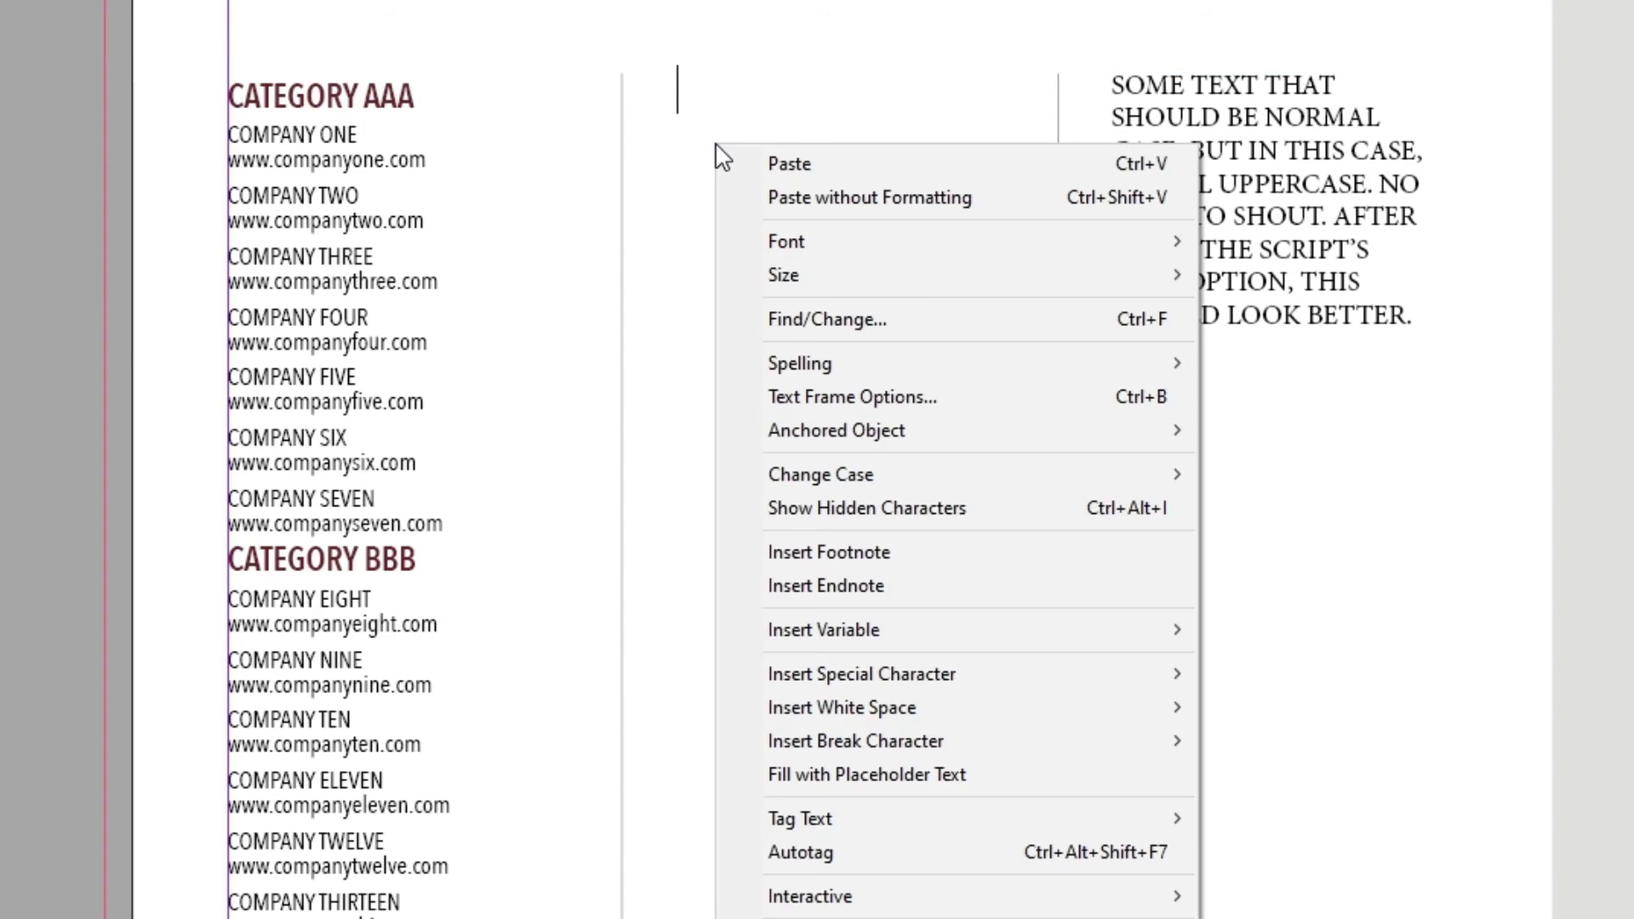
{"action": "left_click", "coordinate": [800, 196]}
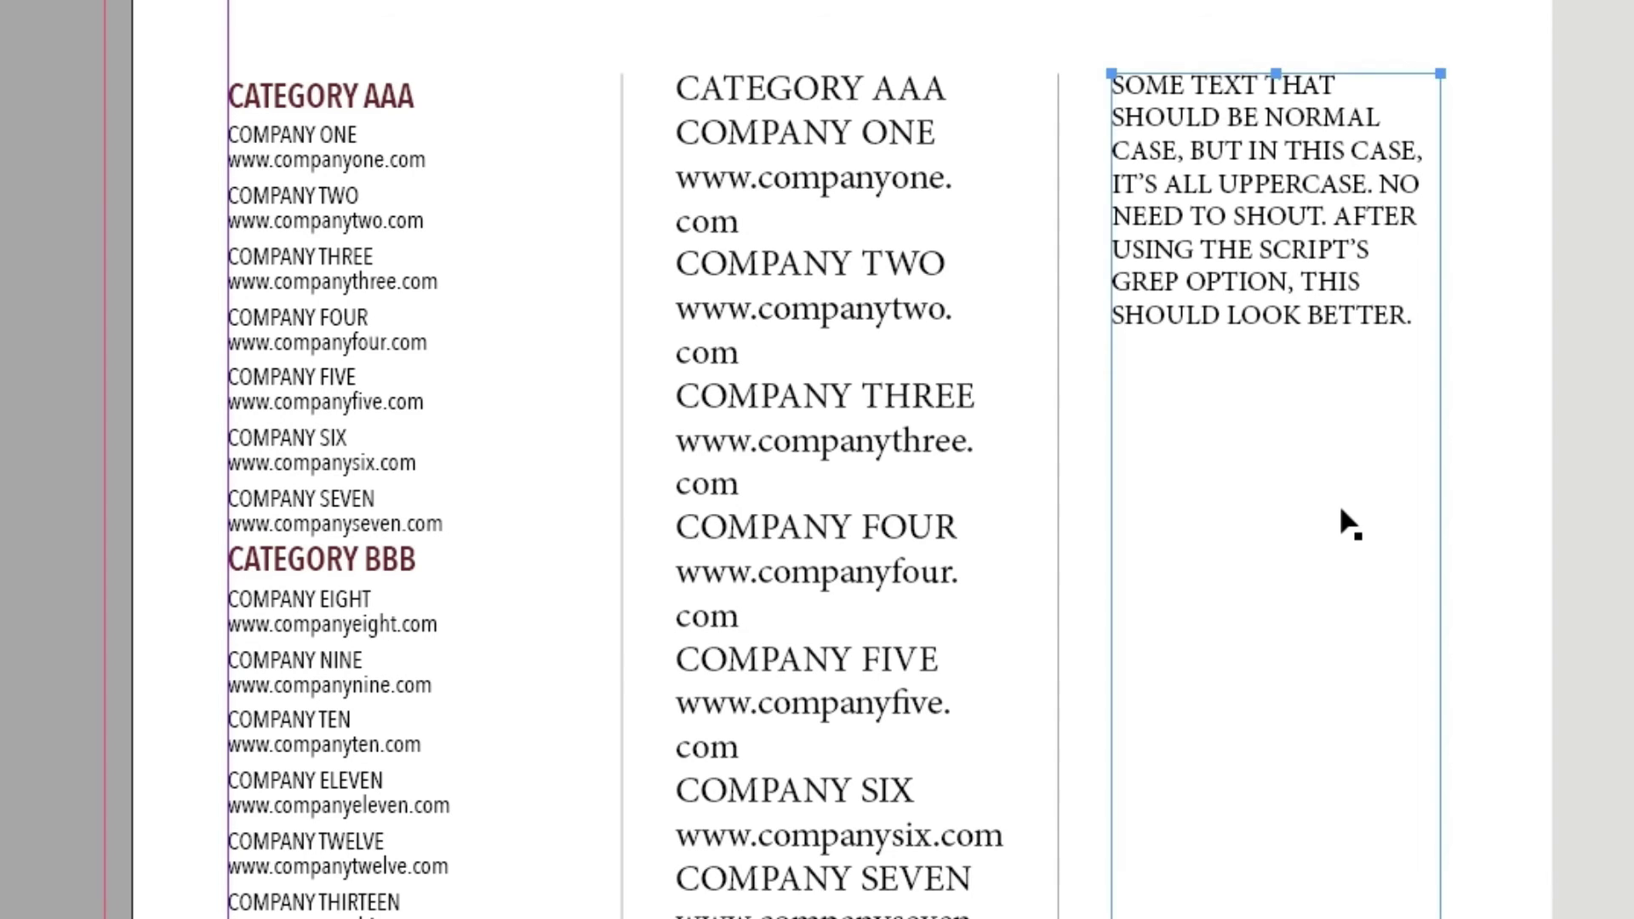
- Undo the test paste and set Change Letter Case to GREP [A-Z]+ with Sentence case
{"action": "key", "text": "ctrl+z"}
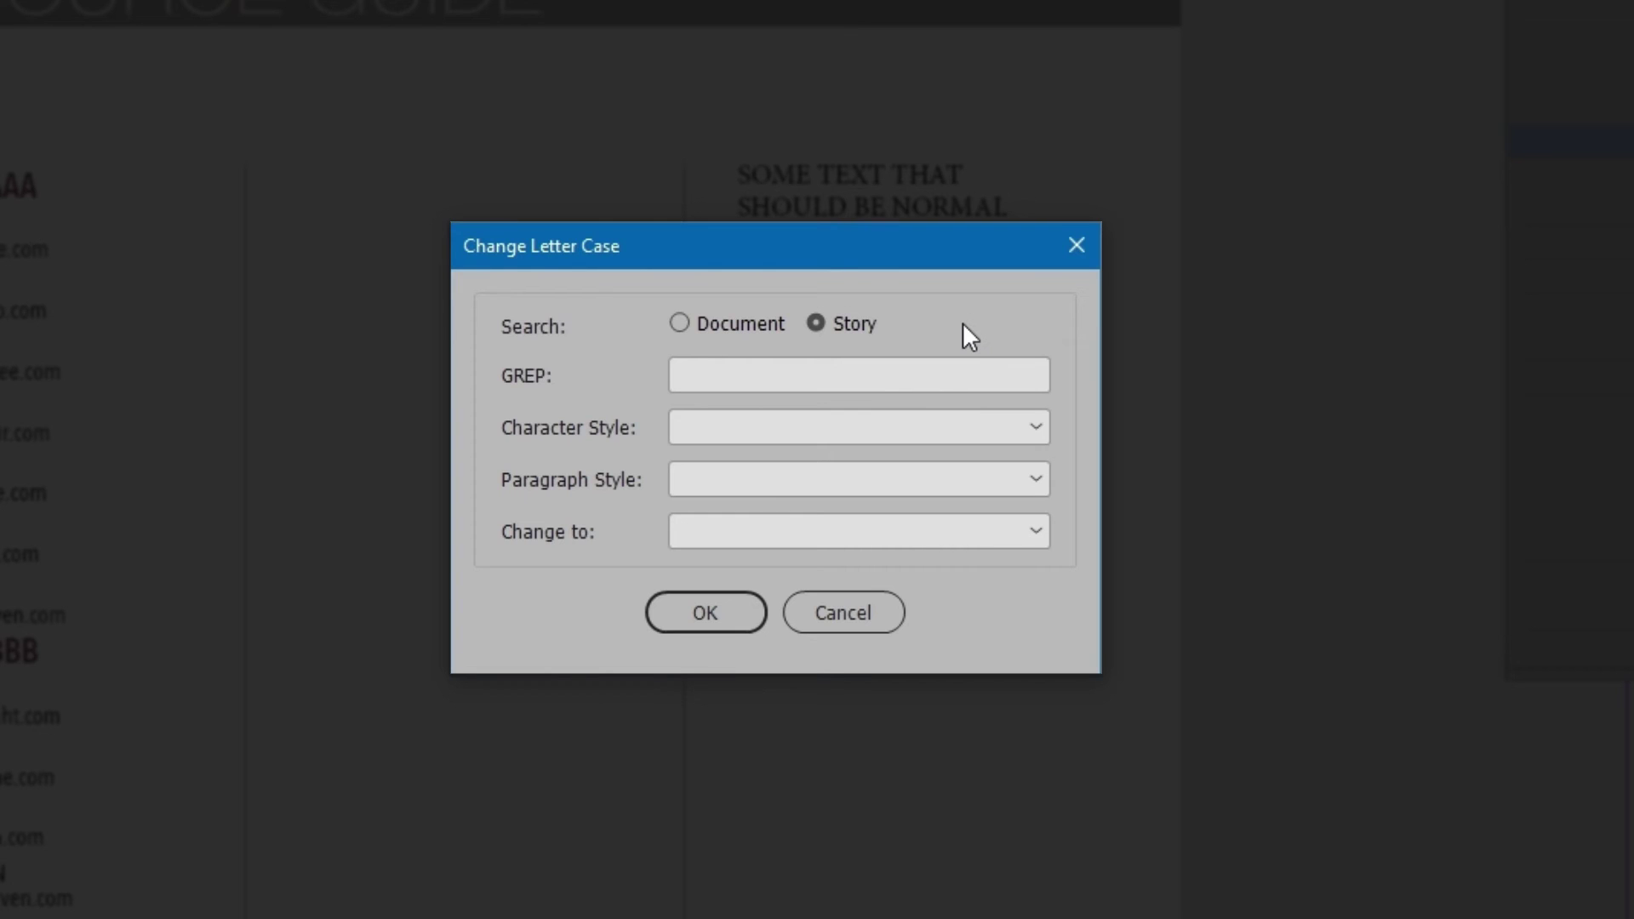
{"action": "left_click", "coordinate": [958, 368]}
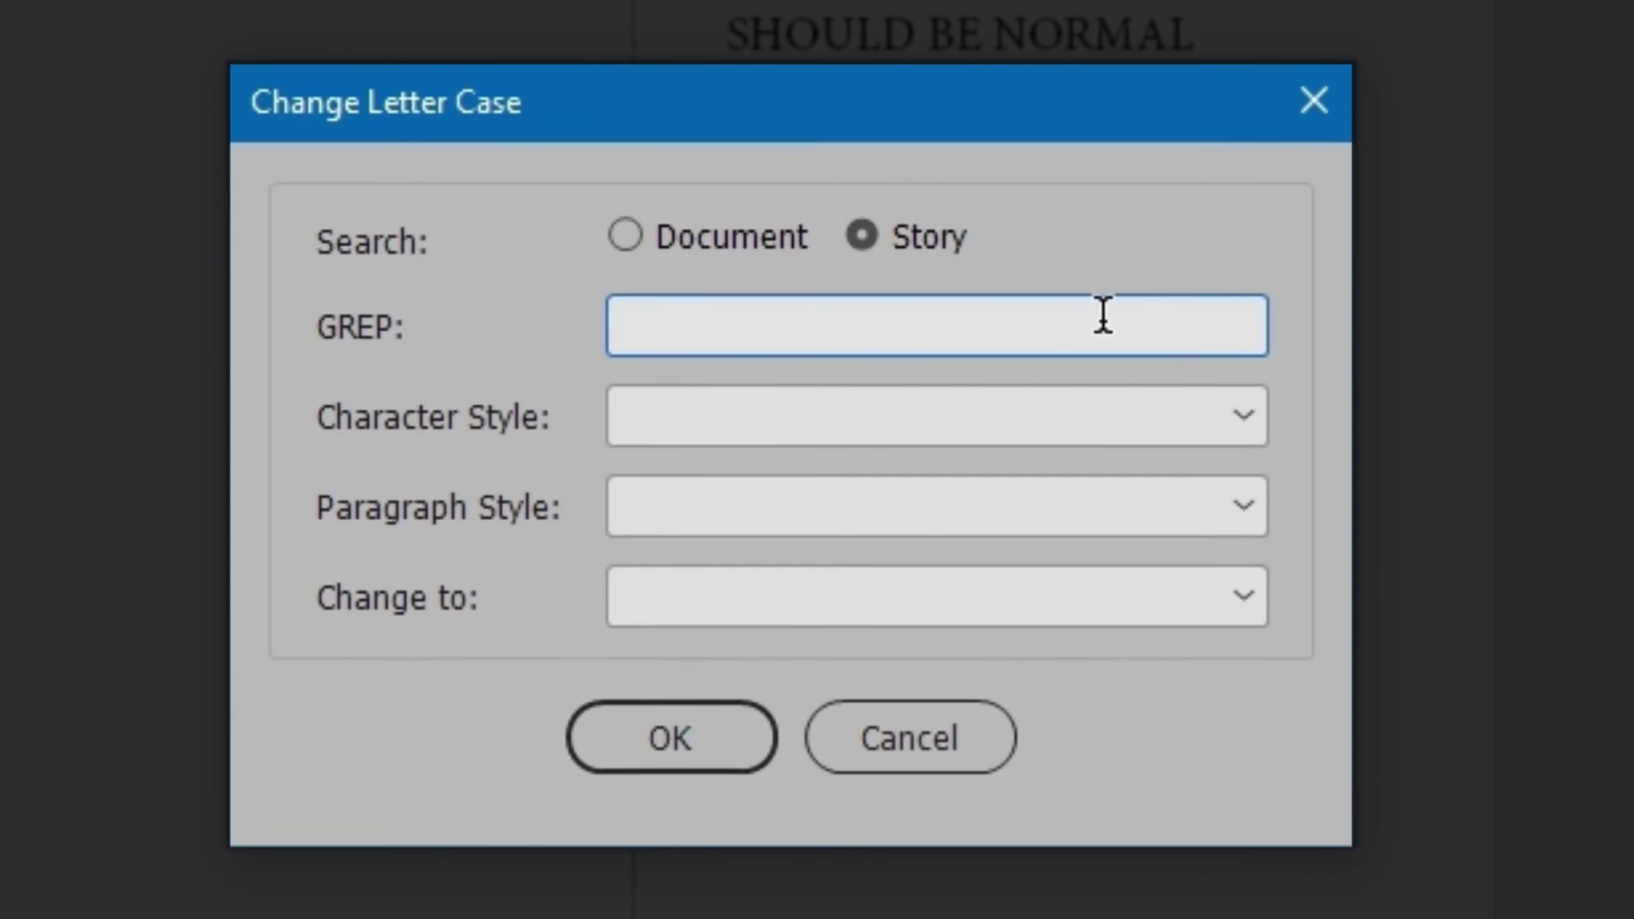
{"action": "type", "text": "[A-Z]+"}
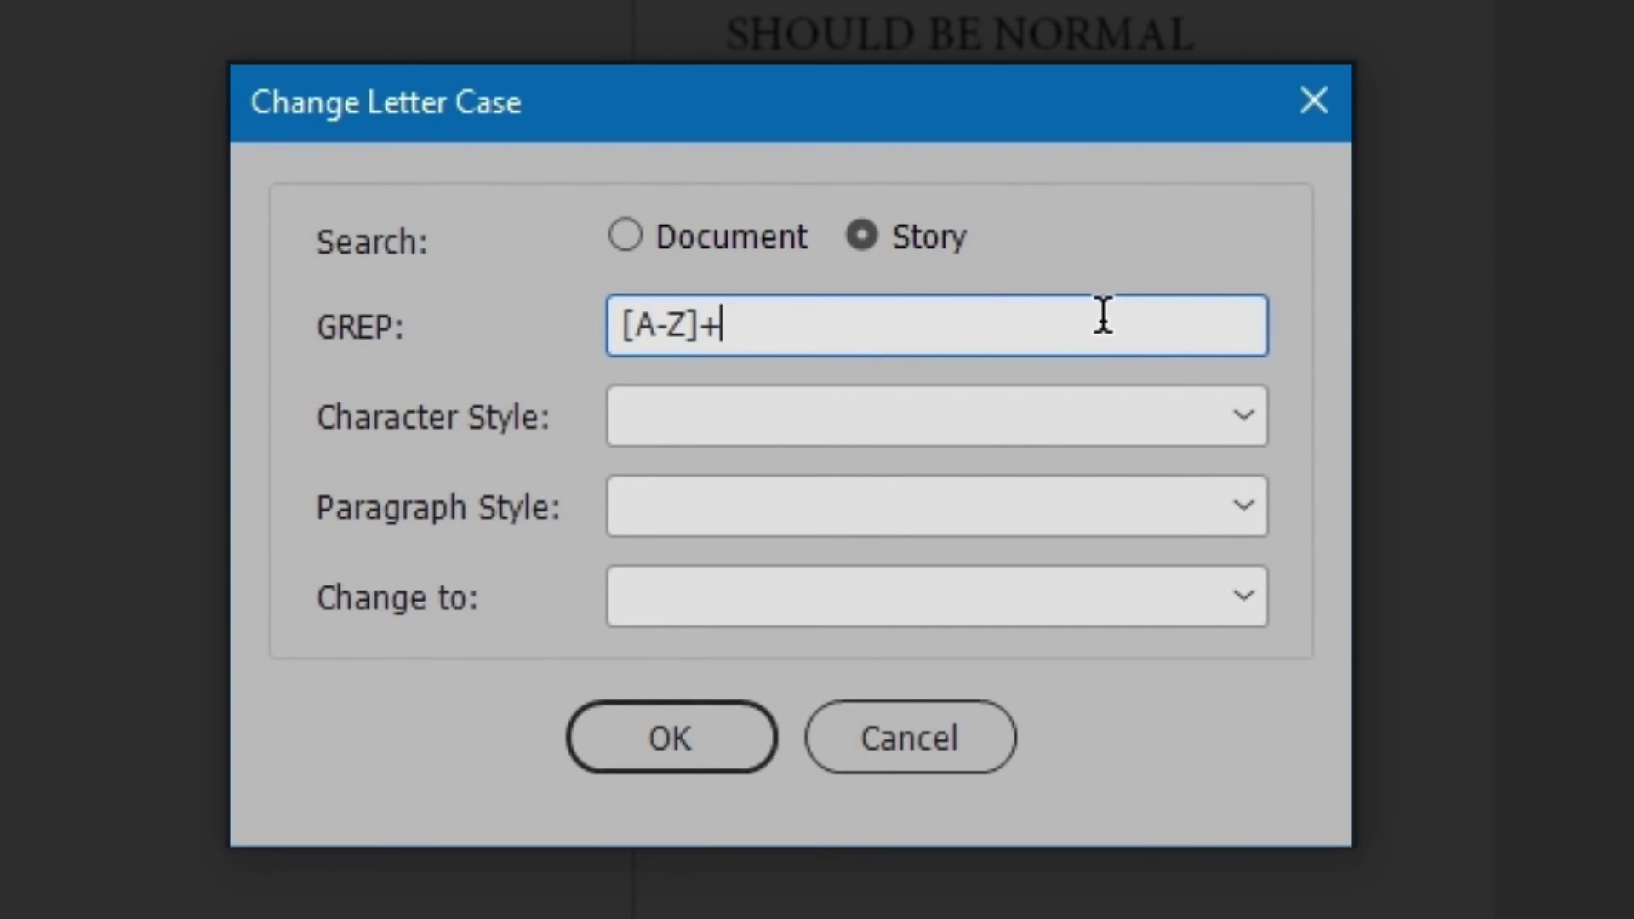
{"action": "left_click", "coordinate": [1228, 589]}
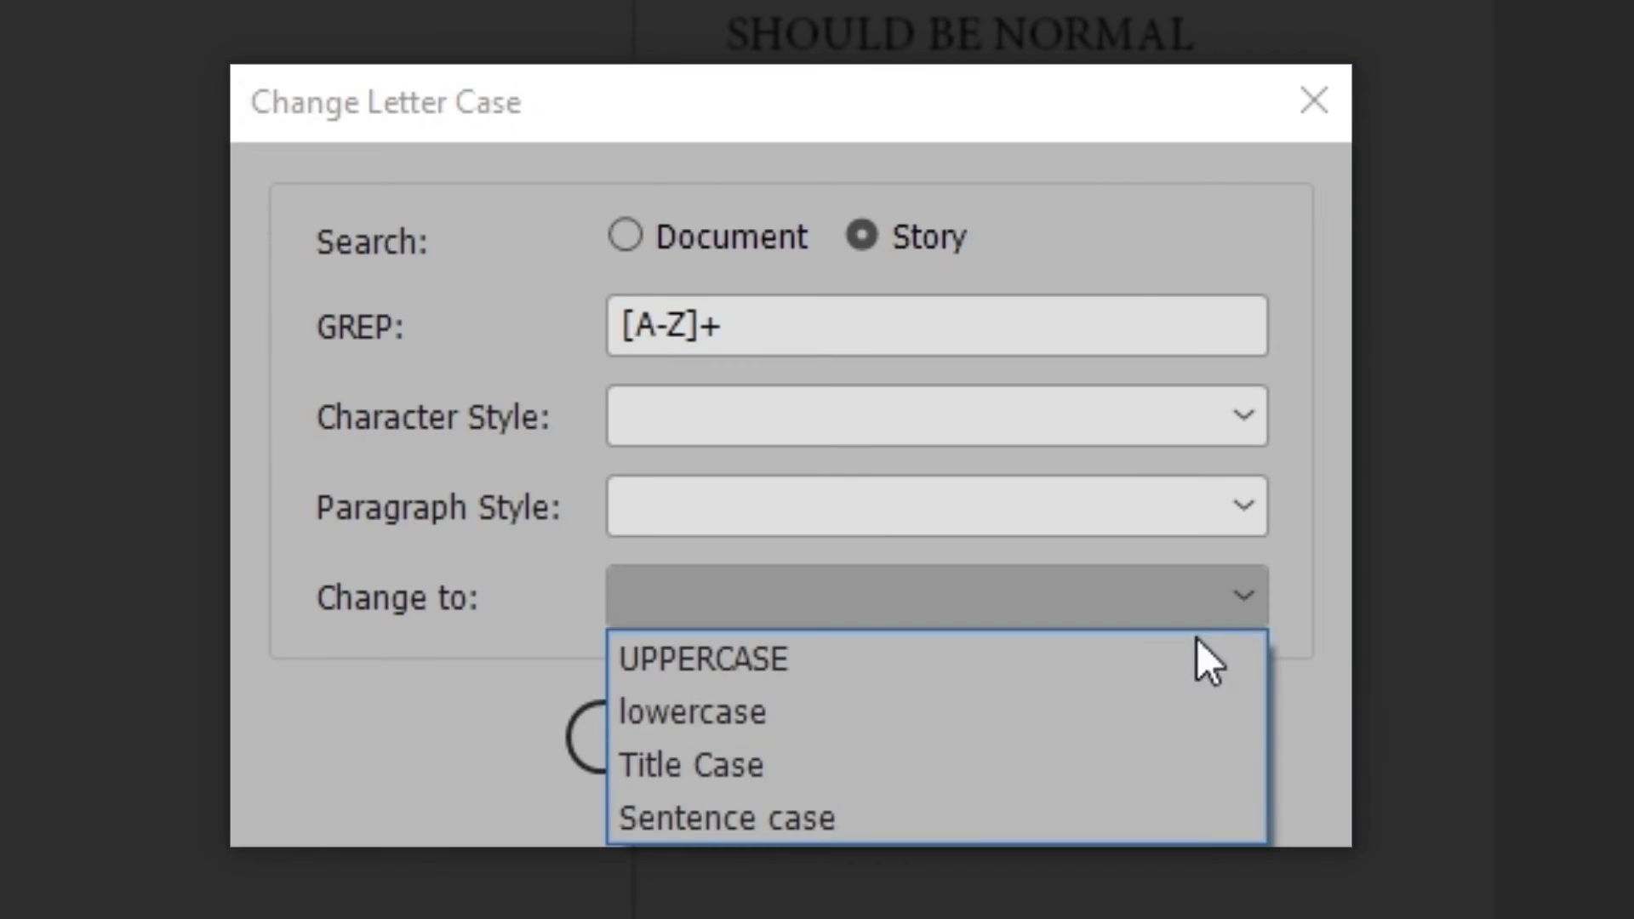
{"action": "left_click", "coordinate": [1193, 841]}
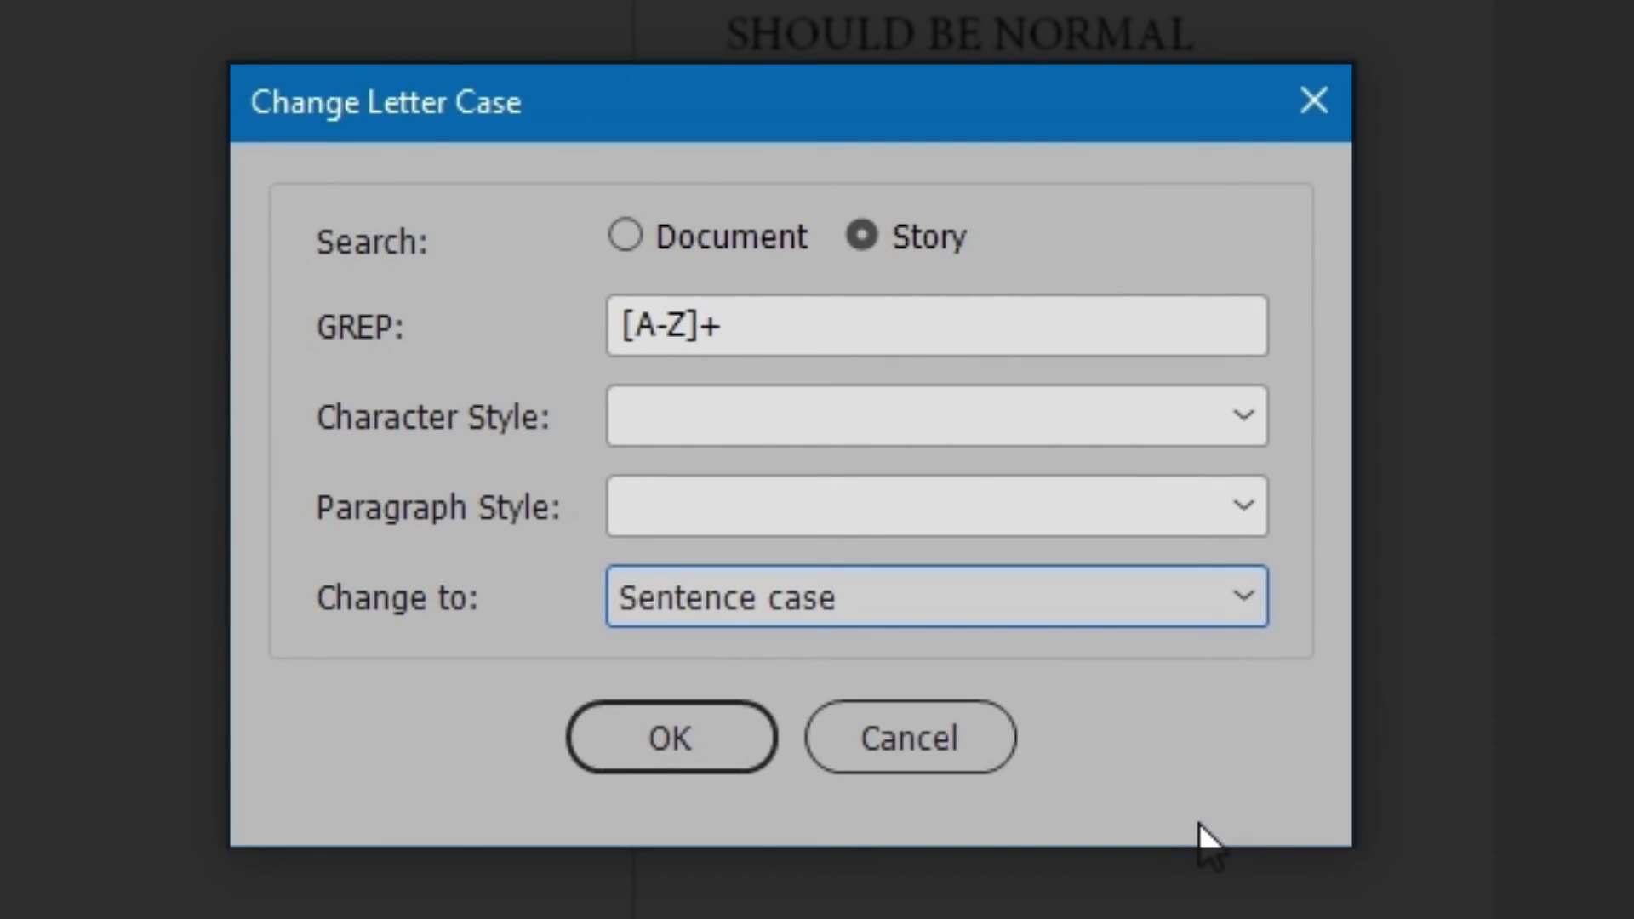